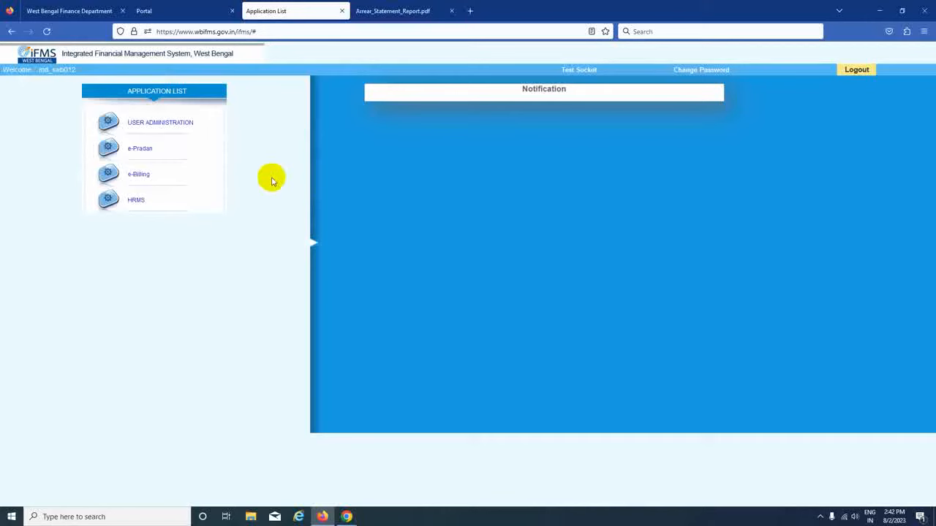
# Open HRMS without using a Digital Signature Certificate and bring up the Arrear/Supplementary Statement Generation form, dismissing its arrear versus supplementary notice
pyautogui.click(135, 201)
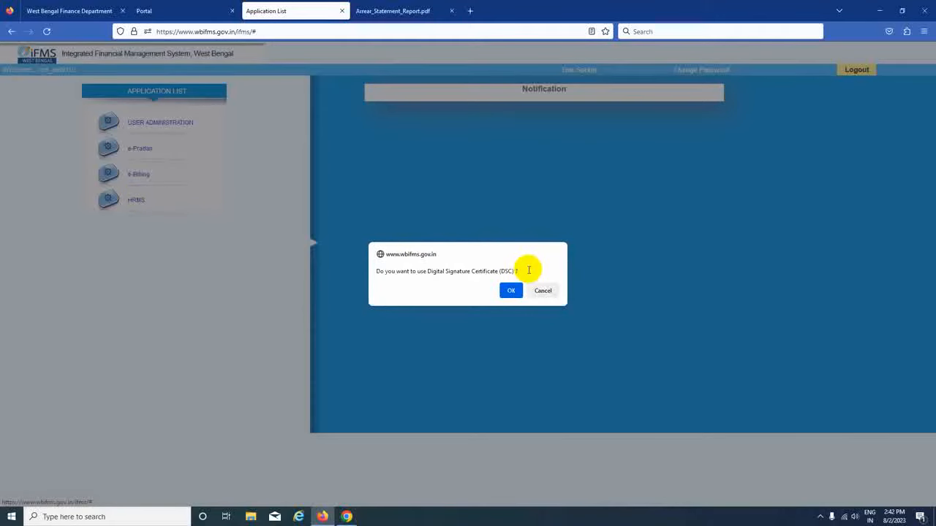
pyautogui.click(543, 291)
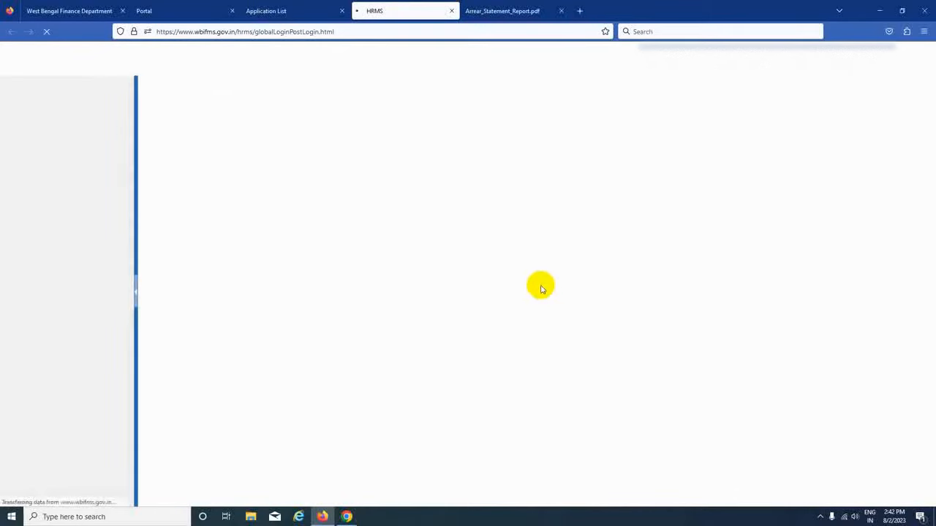
pyautogui.scroll(-2, 80, 353)
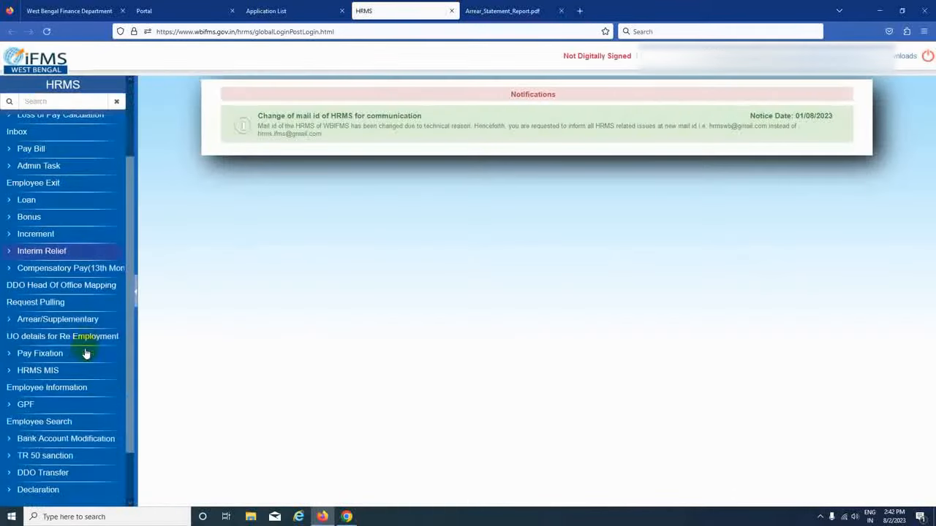
pyautogui.scroll(-2, 85, 353)
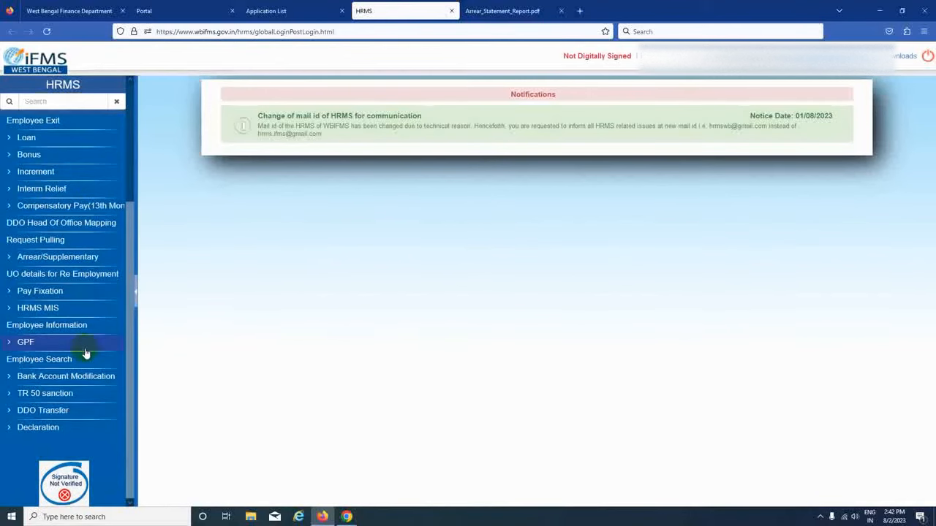
pyautogui.click(42, 252)
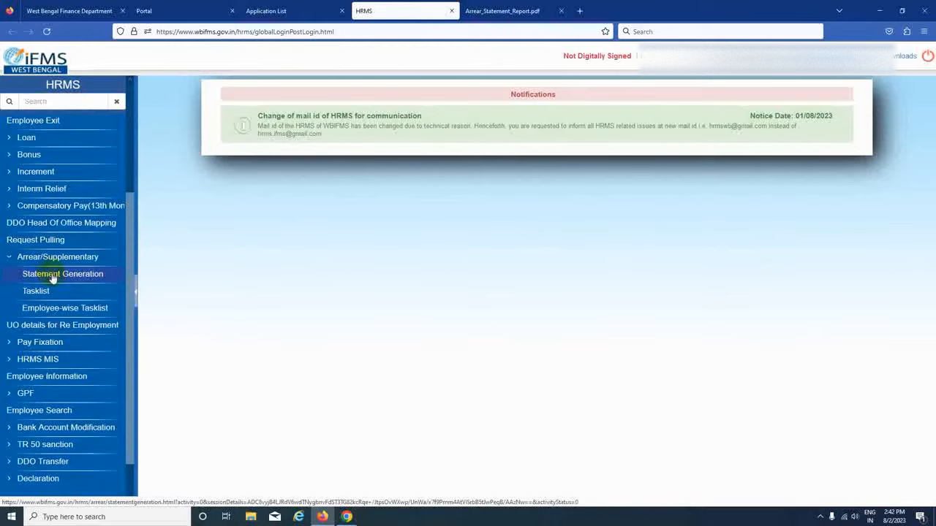
pyautogui.click(41, 279)
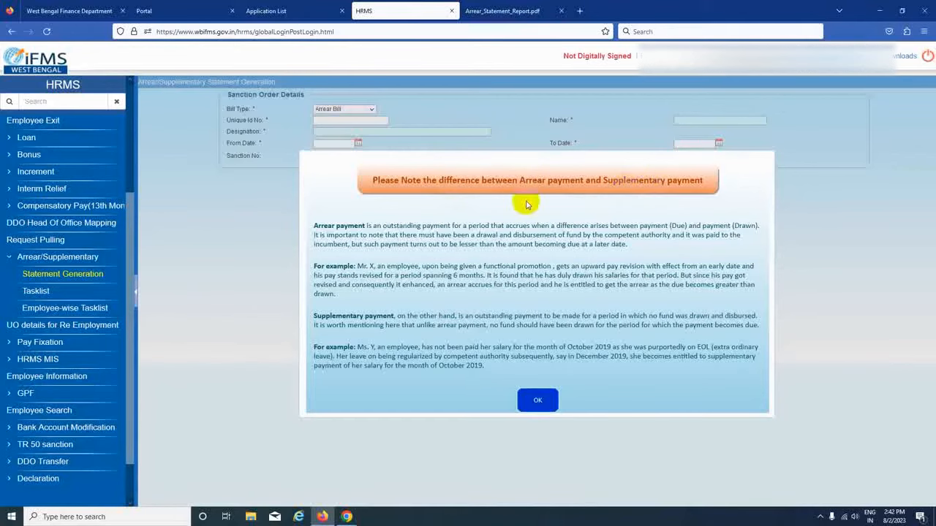
pyautogui.click(537, 400)
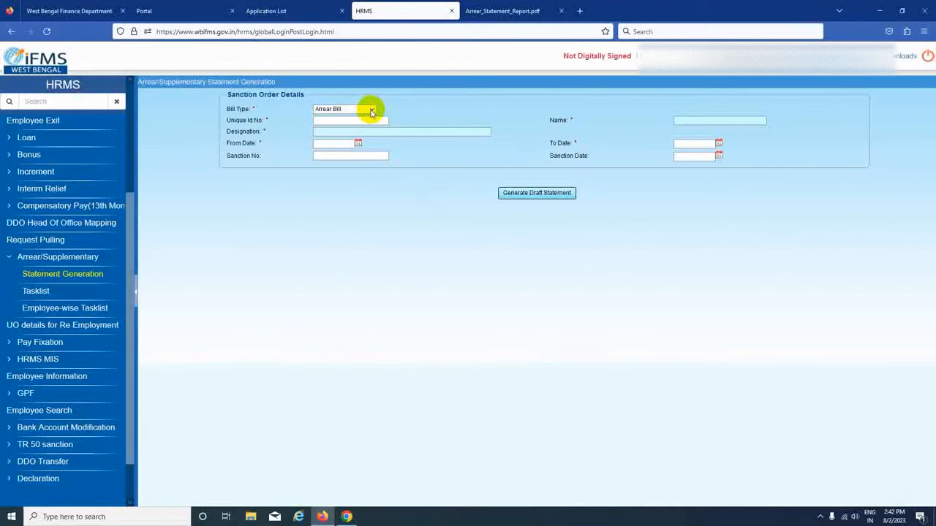
# Keep Arrear Bill as the bill type and enter the employee's unique ID number to load the employee's details
pyautogui.click(372, 110)
pyautogui.click(339, 121)
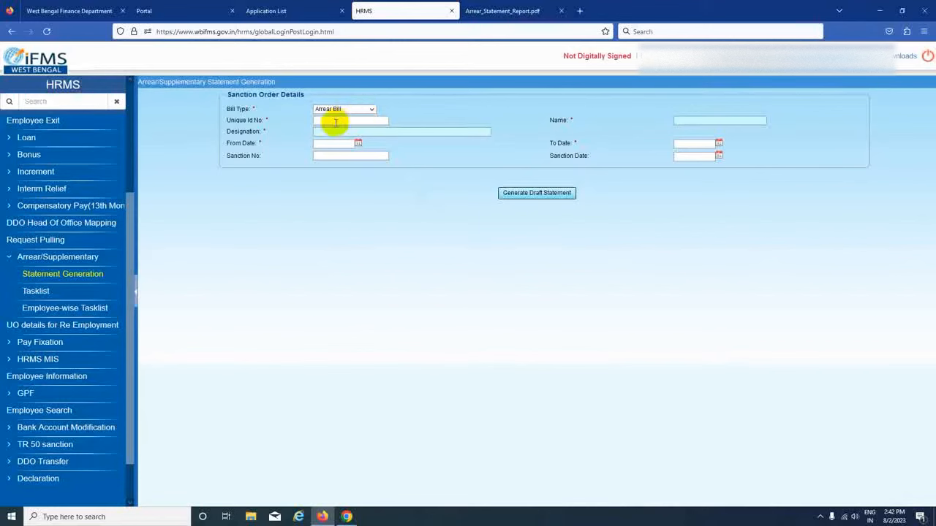
pyautogui.click(318, 121)
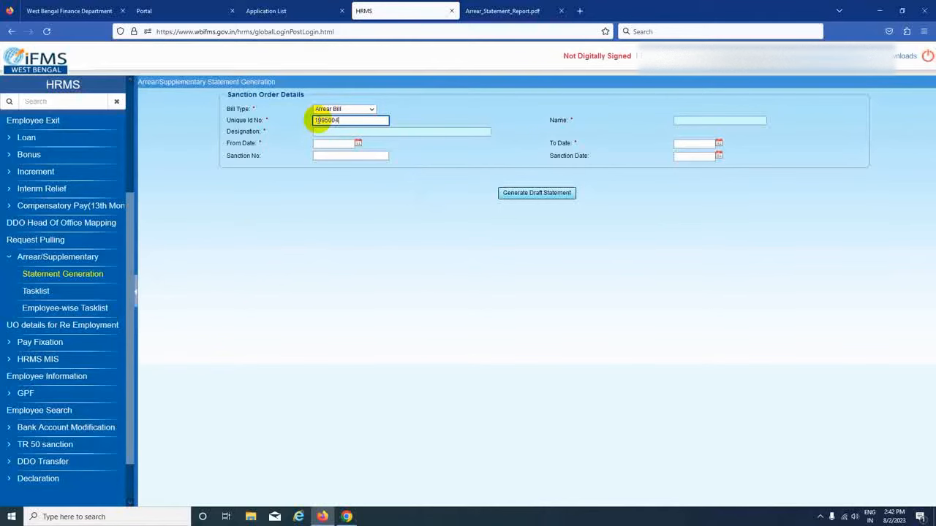
pyautogui.click(442, 119)
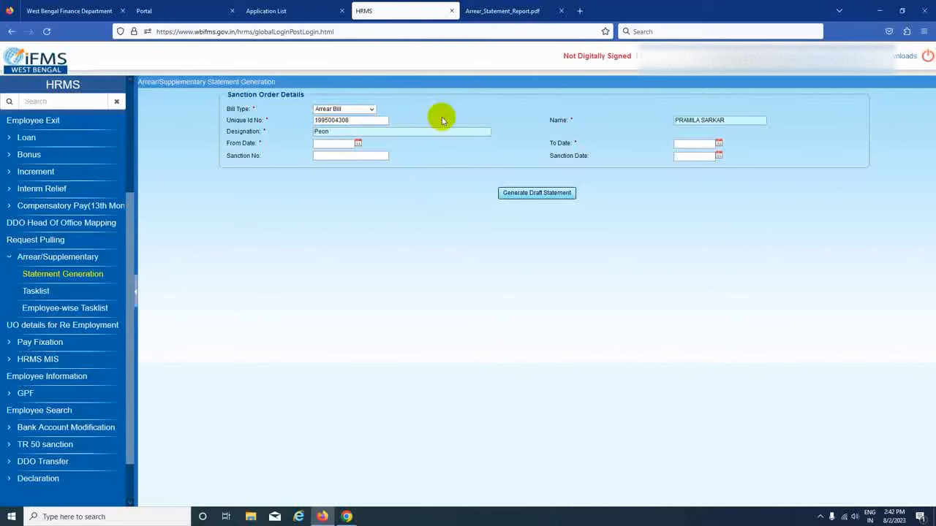
# Set the arrear period's From Date to 19/12/2020
pyautogui.click(358, 144)
pyautogui.click(387, 156)
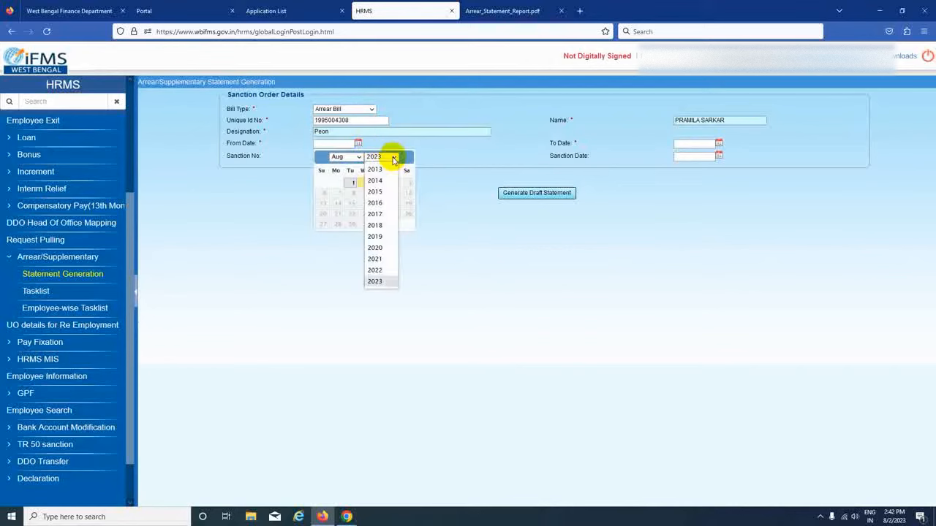
pyautogui.click(374, 248)
pyautogui.click(358, 156)
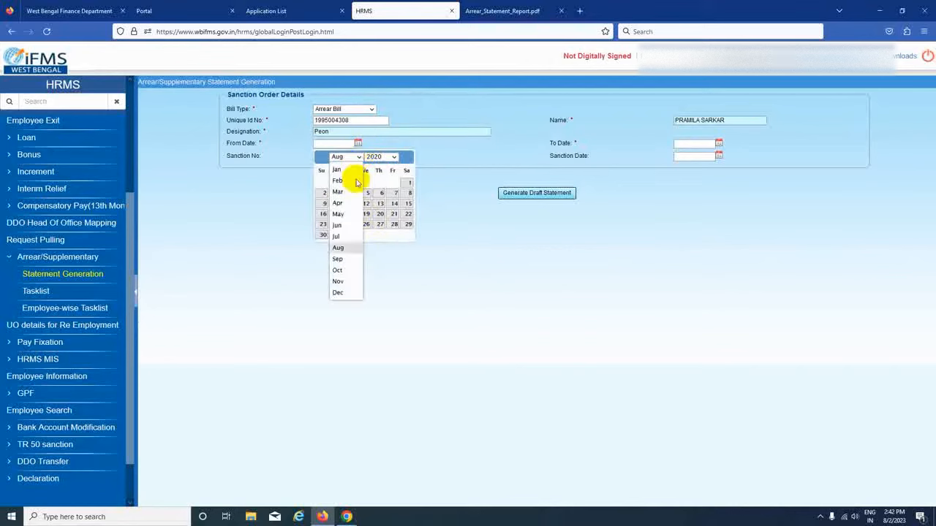
pyautogui.click(339, 291)
pyautogui.click(407, 203)
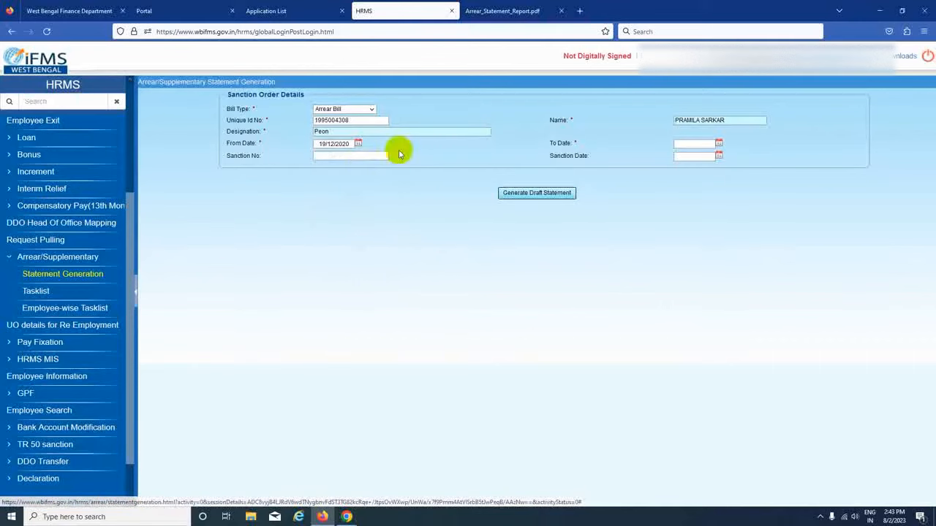
# Set the arrear period's To Date to 31/10/2022
pyautogui.click(718, 146)
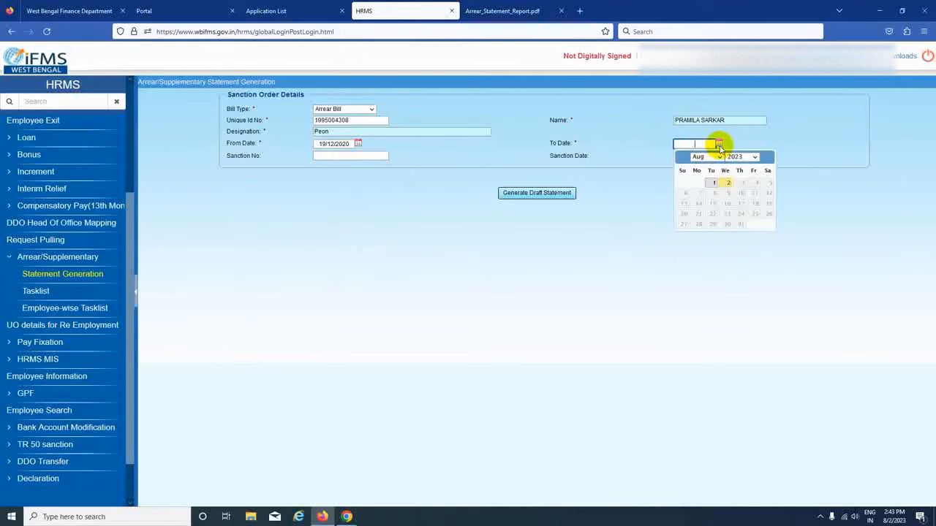
pyautogui.click(755, 157)
pyautogui.click(735, 270)
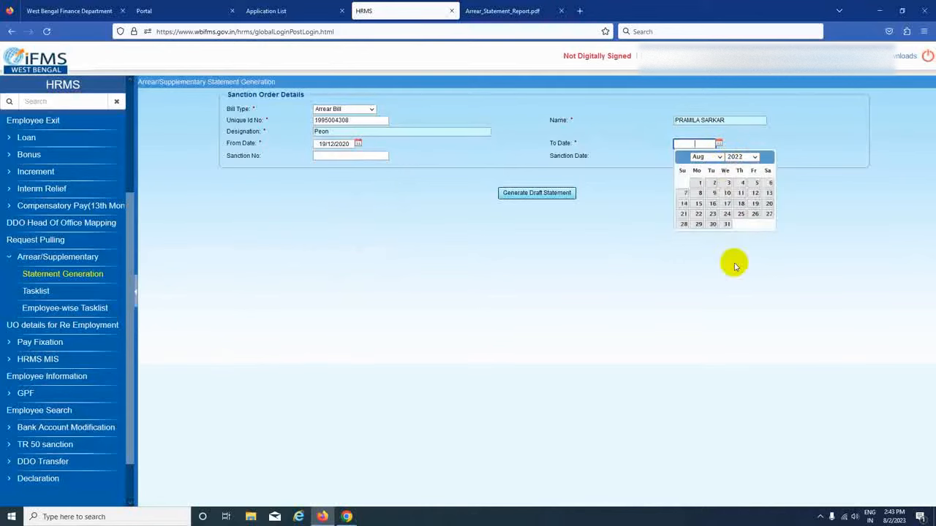
pyautogui.click(720, 157)
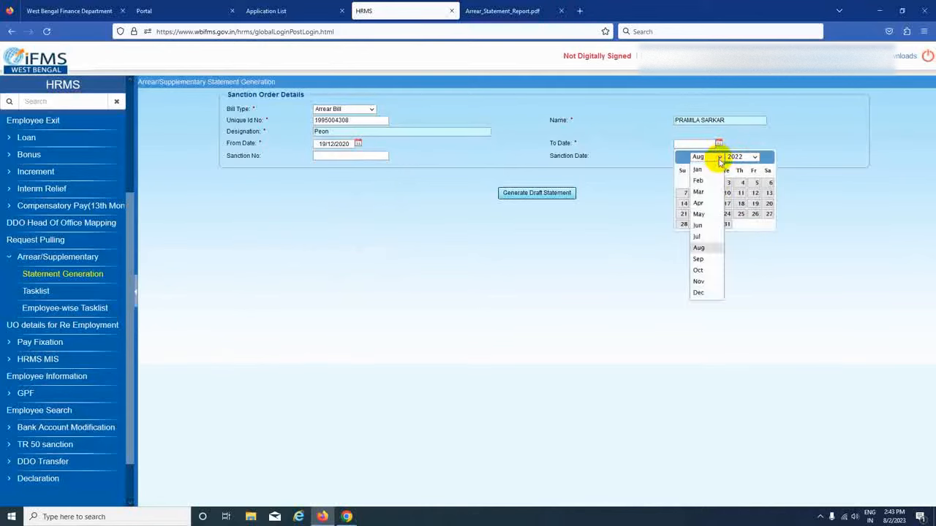
pyautogui.click(703, 271)
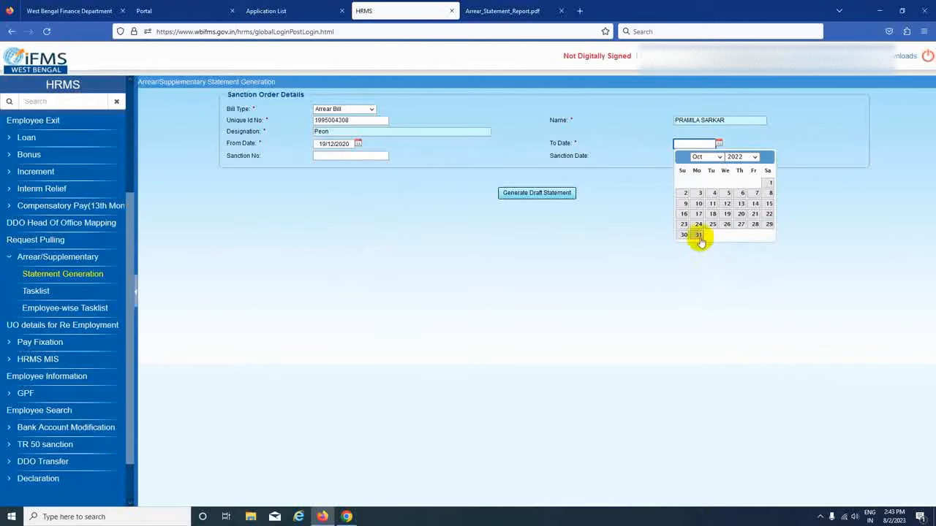
pyautogui.click(698, 237)
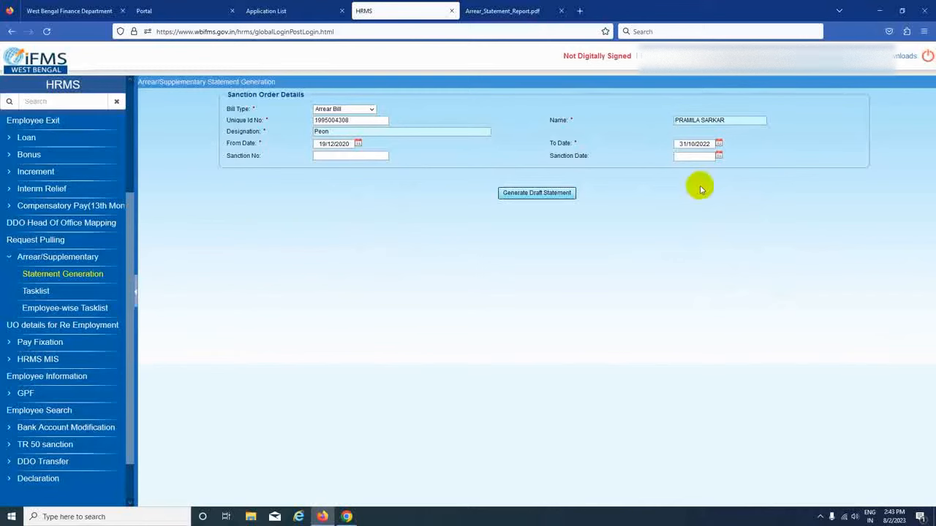
# Enter the sanction order number with sanction date 12/08/2022, then generate the draft arrear statement and dismiss the explanatory notice
pyautogui.click(332, 155)
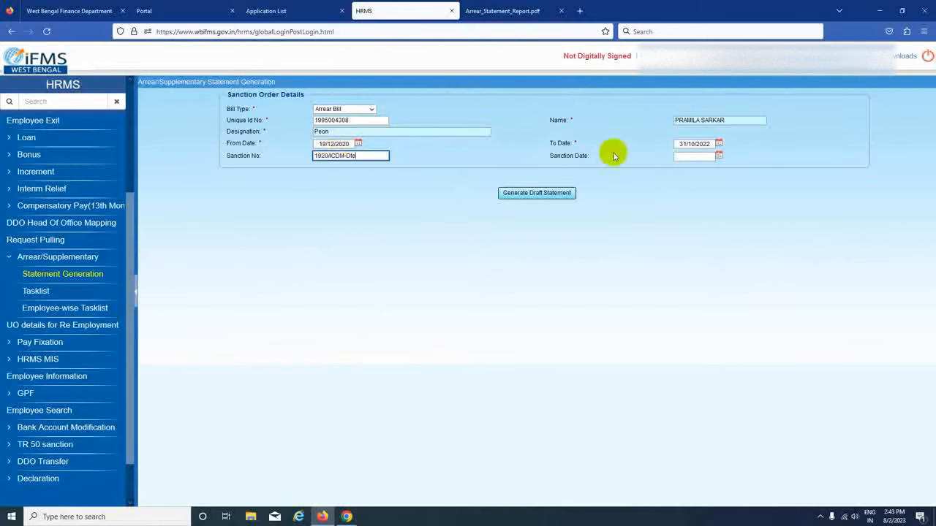
pyautogui.click(715, 156)
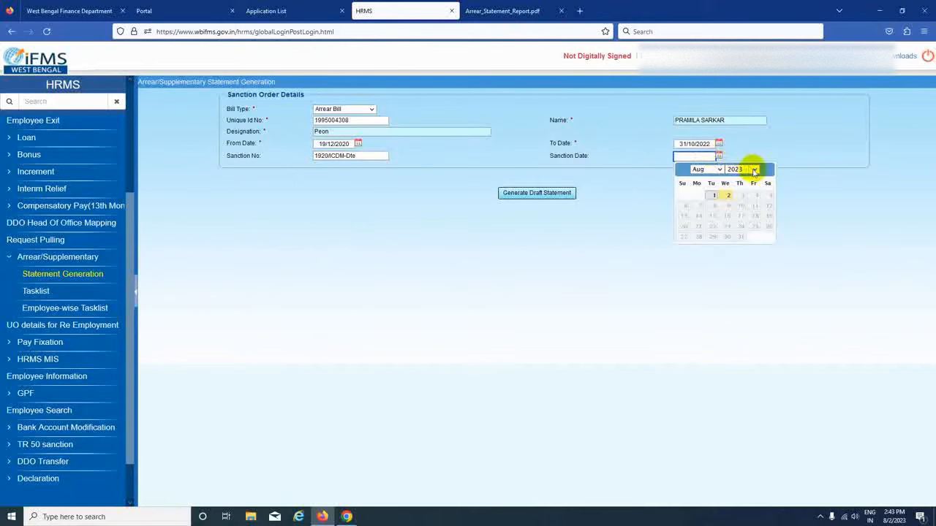
pyautogui.click(747, 169)
pyautogui.click(736, 282)
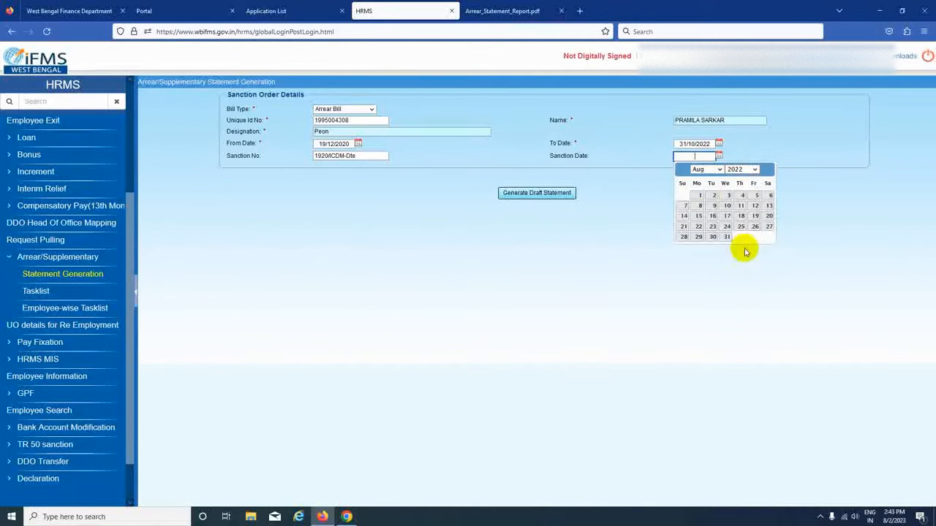
pyautogui.click(754, 205)
pyautogui.click(517, 193)
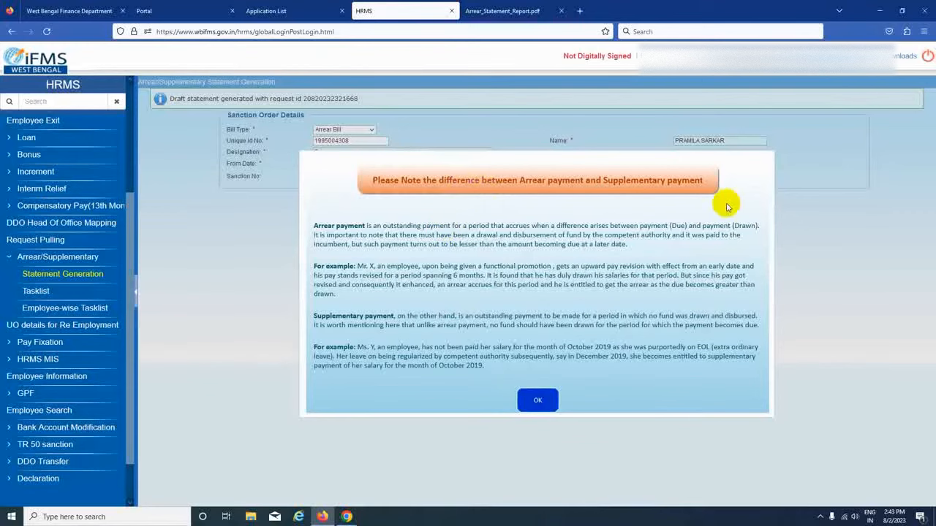
pyautogui.click(537, 411)
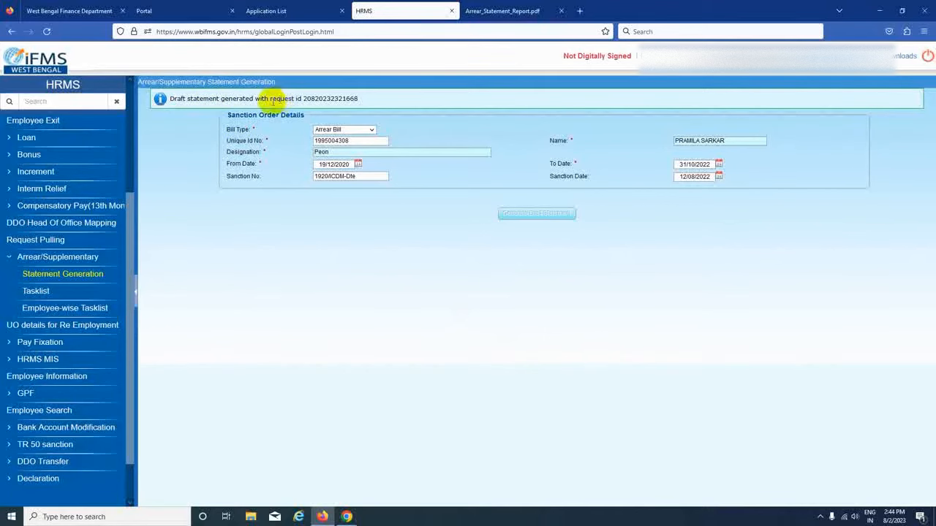
# Search the Arrear/Supplementary tasklist for Arrear Bill statements of financial year 2023-2024 and open the created statement's details
pyautogui.click(35, 292)
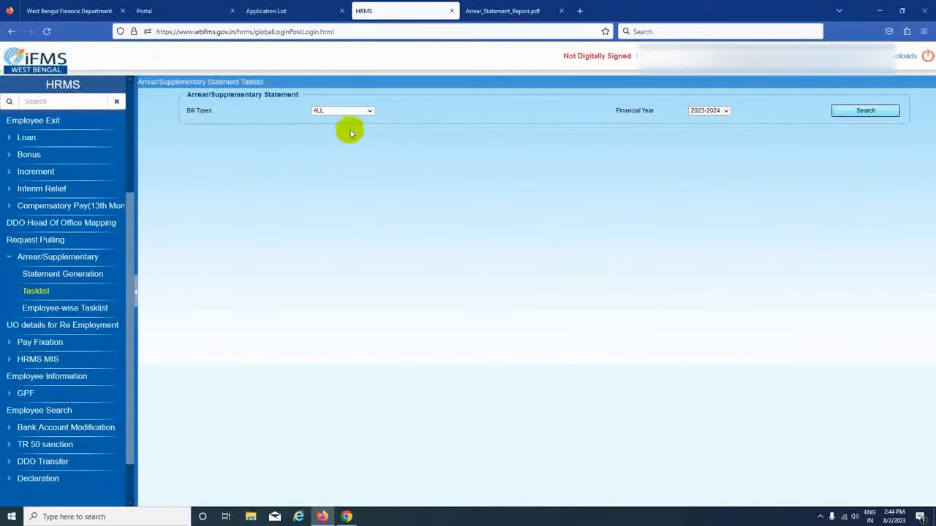
pyautogui.click(366, 111)
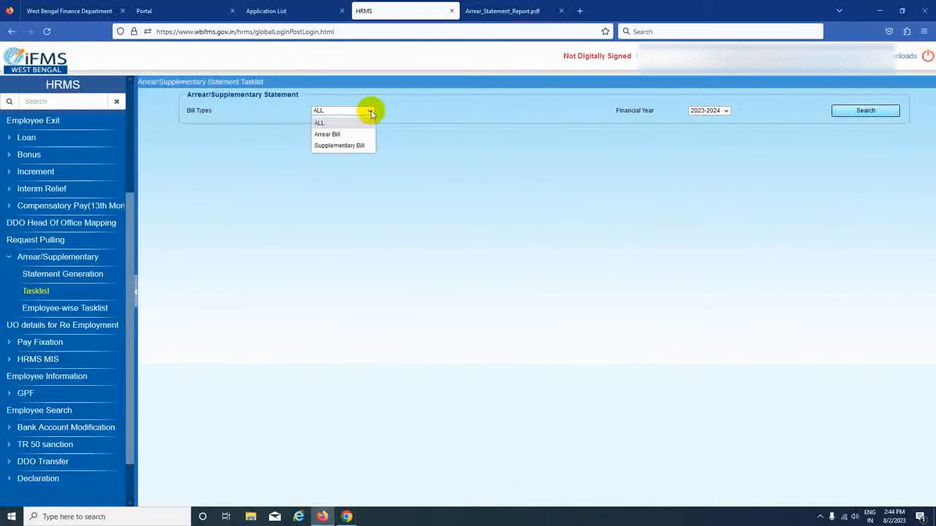
pyautogui.click(326, 134)
pyautogui.click(848, 111)
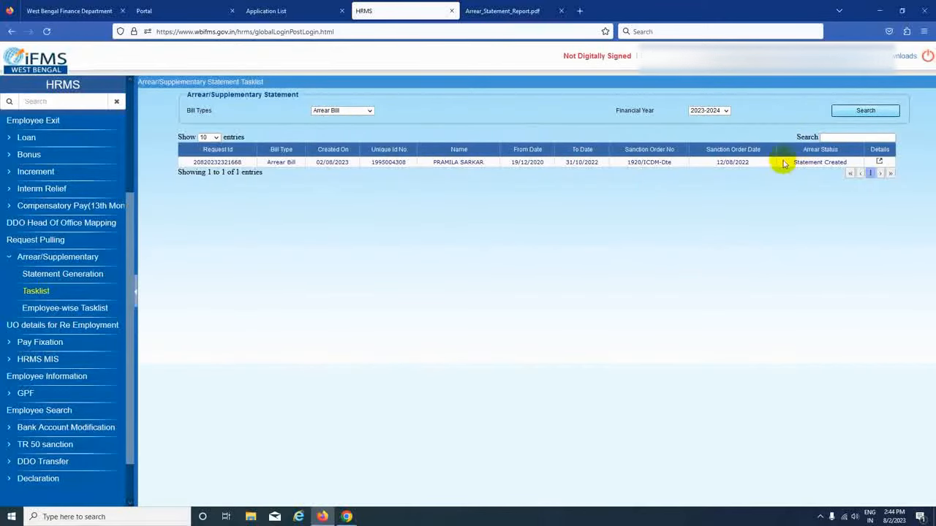
pyautogui.click(878, 161)
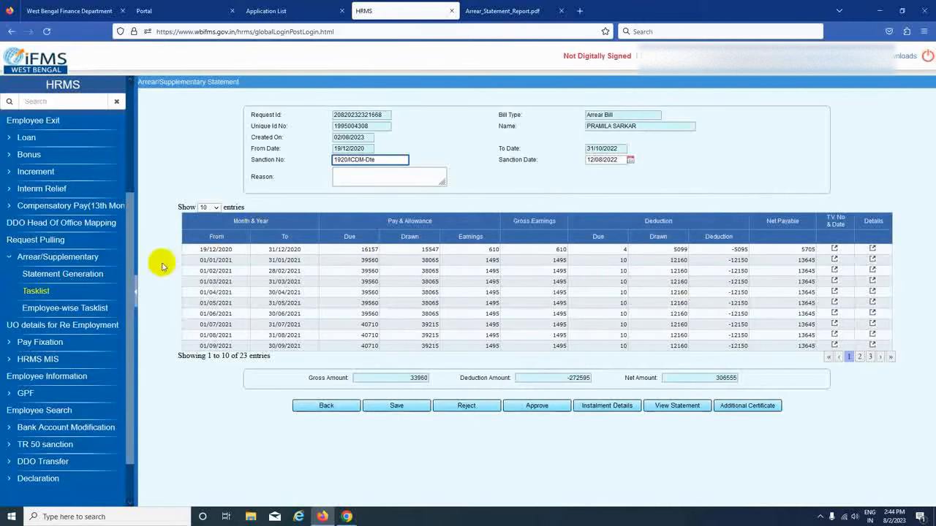
# Reopen the Arrear/Supplementary tasklist, search all bill types for 2023-2024, and open the details of the created arrear statement
pyautogui.click(36, 292)
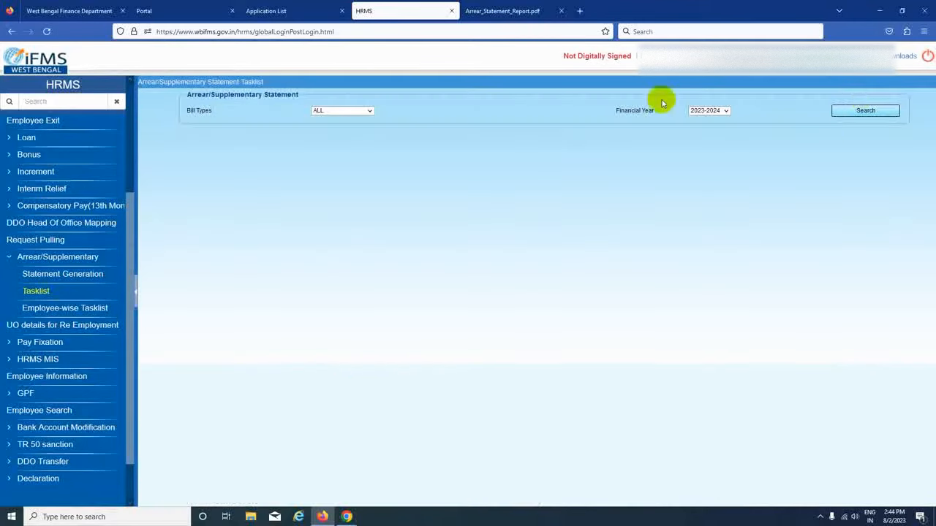
pyautogui.click(865, 110)
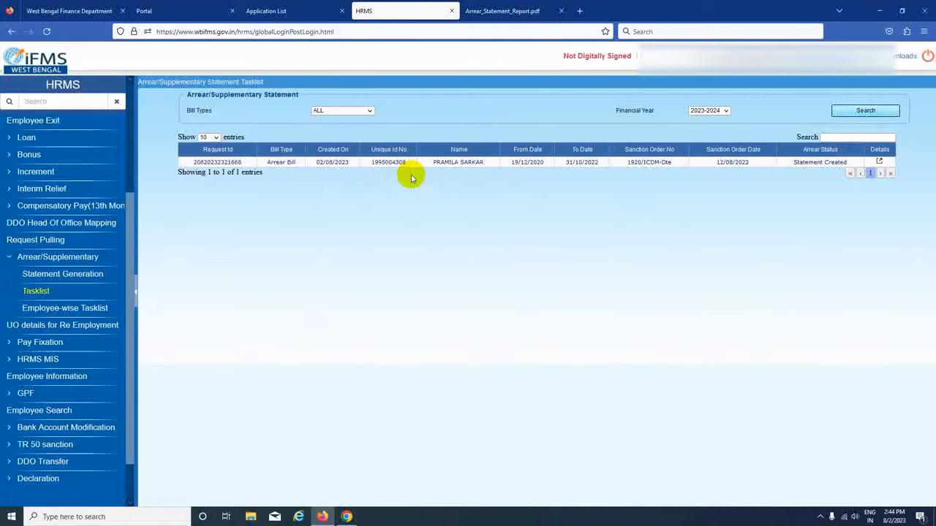
pyautogui.click(880, 163)
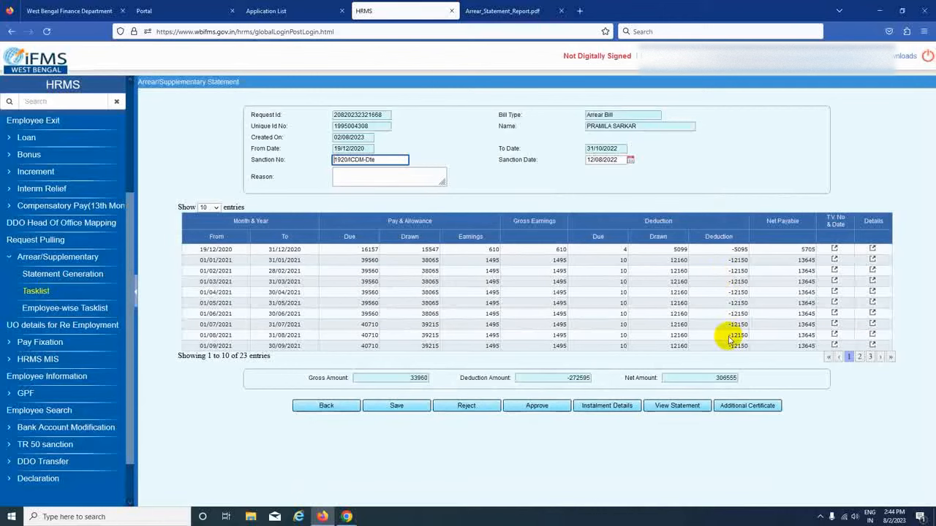
# View the Statement of Arrear Bill PDF to check the monthwise deductions, and return to the statement details in HRMS
pyautogui.click(670, 407)
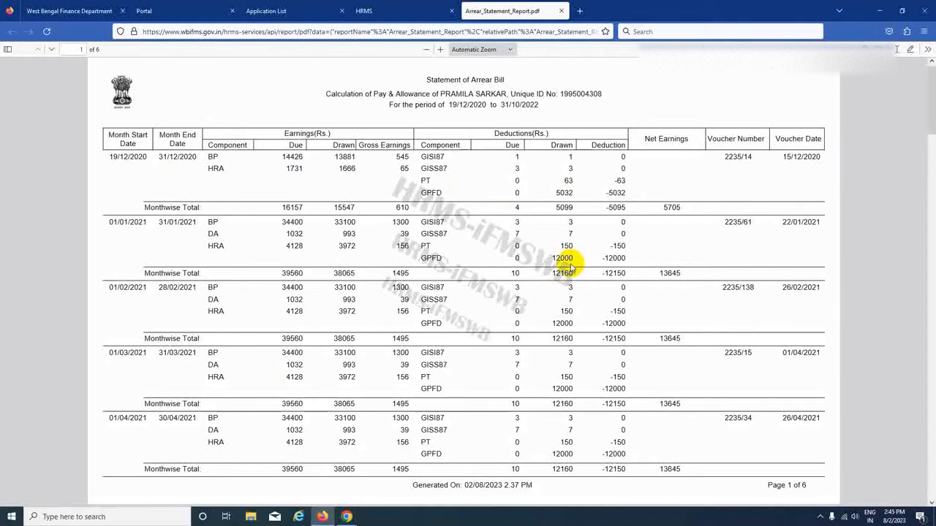
pyautogui.click(413, 11)
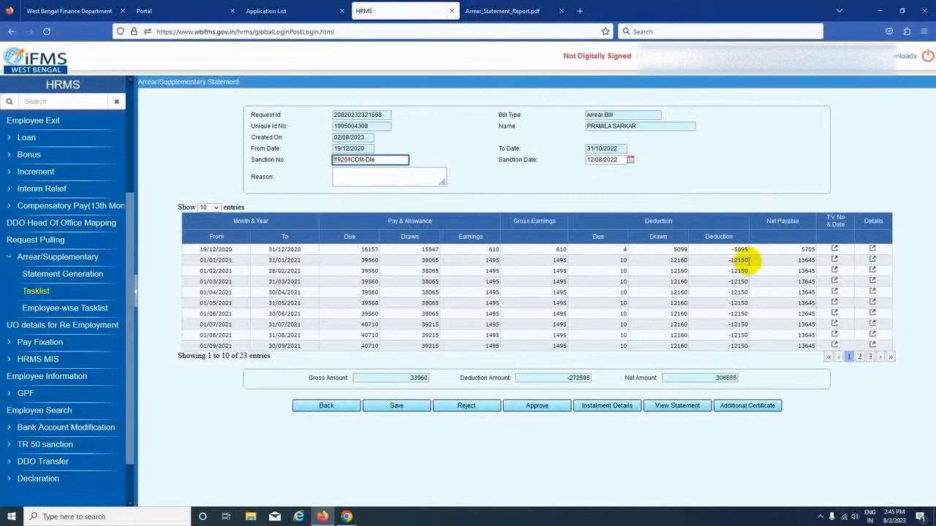
# Delete the State GIS Insurance 1987, G.P.F., Professional tax and State GIS Savings 1987 deductions from the 01/01/2021 to 31/01/2021 month
pyautogui.click(871, 260)
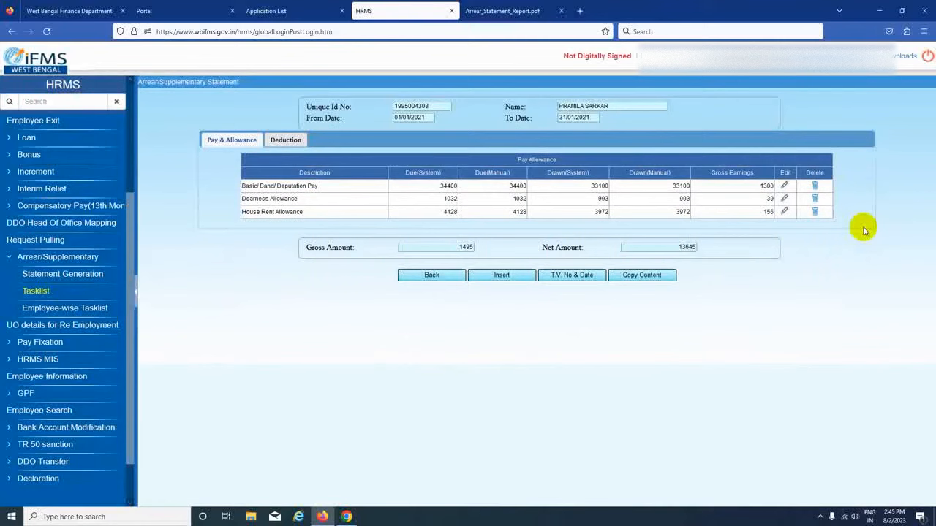
pyautogui.click(295, 141)
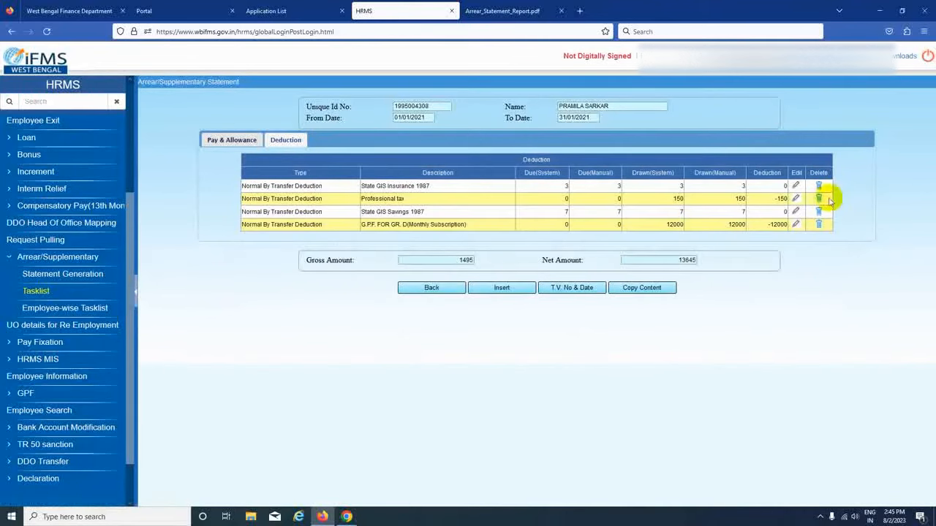
pyautogui.click(819, 188)
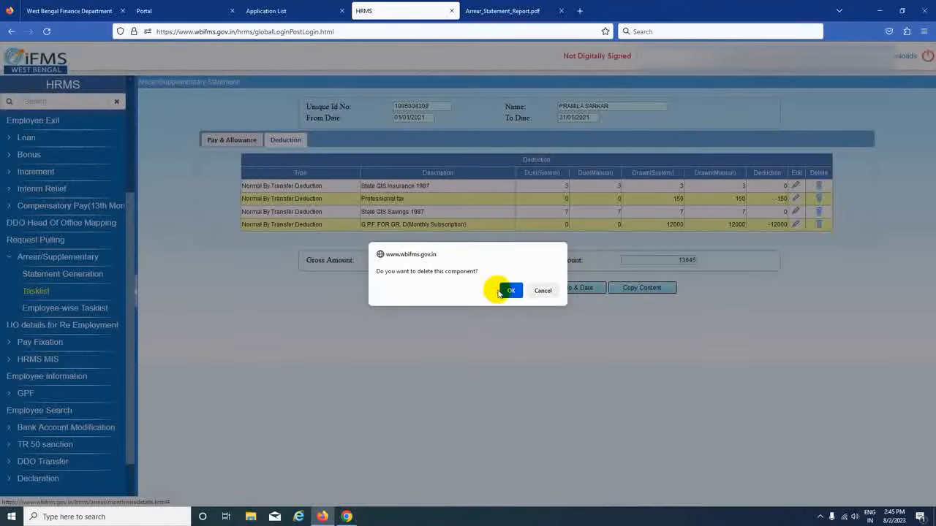
pyautogui.click(510, 290)
pyautogui.click(818, 208)
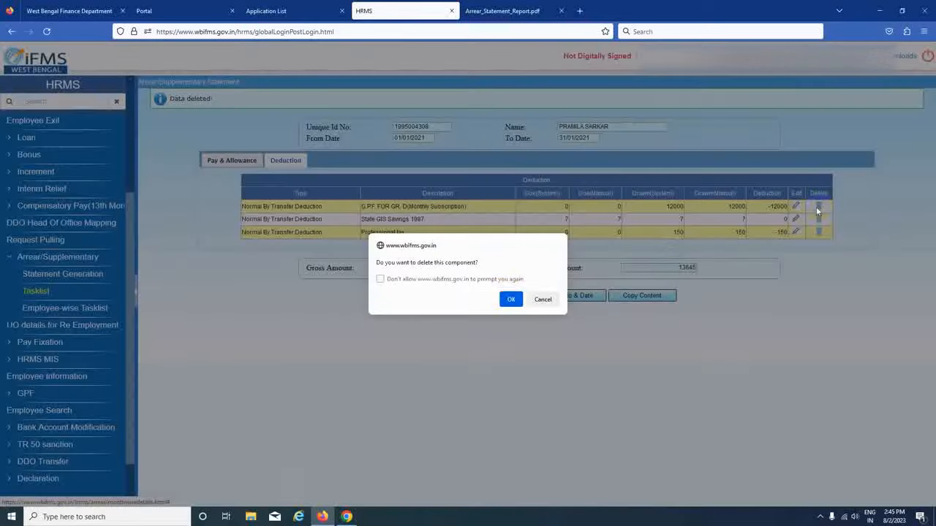
pyautogui.click(510, 299)
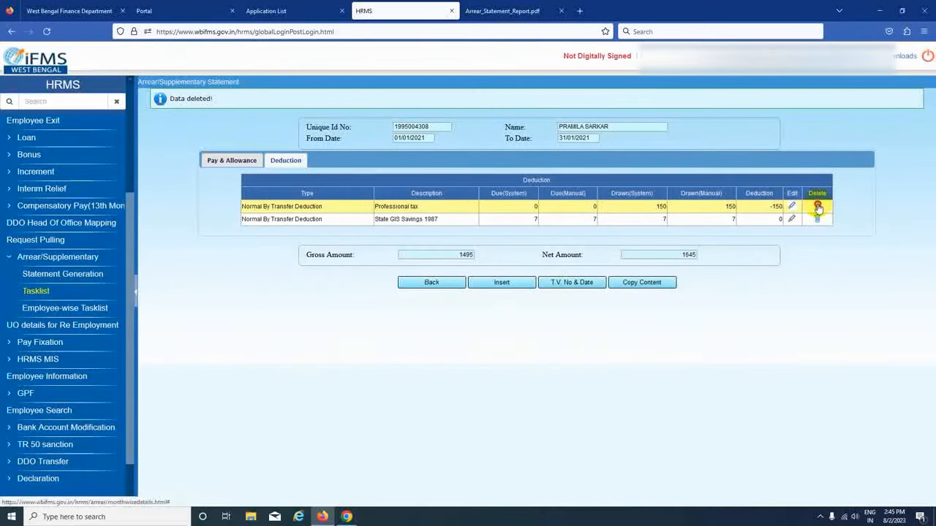
pyautogui.click(817, 206)
pyautogui.click(510, 298)
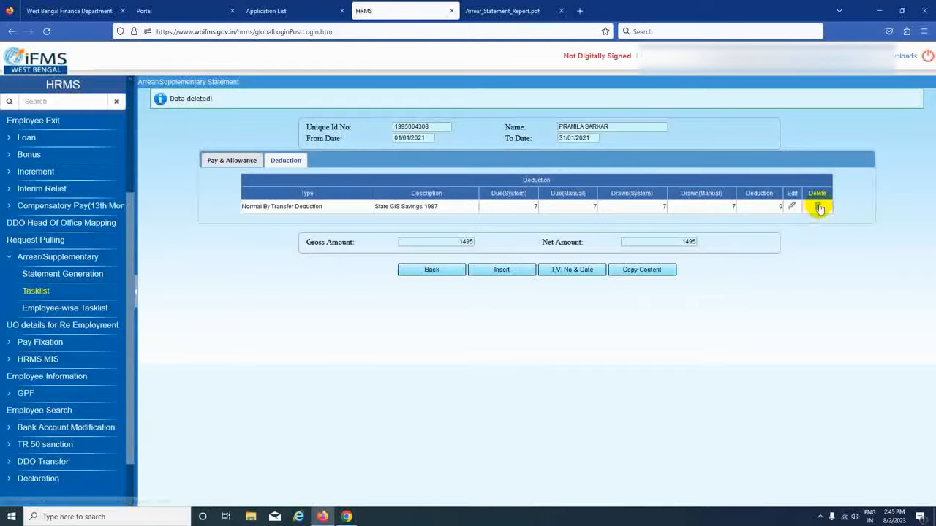
pyautogui.click(816, 206)
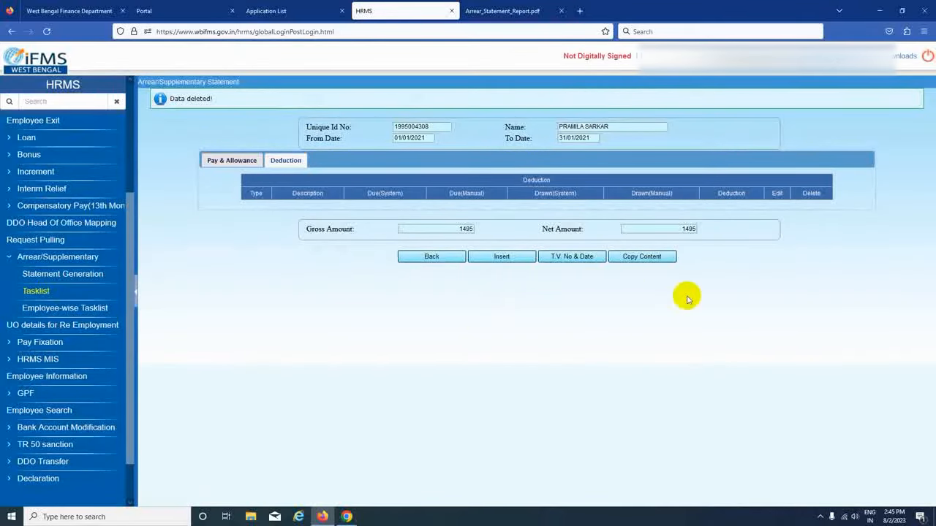
# Copy the January 2021 content to all other months and return to the statement details
pyautogui.click(641, 260)
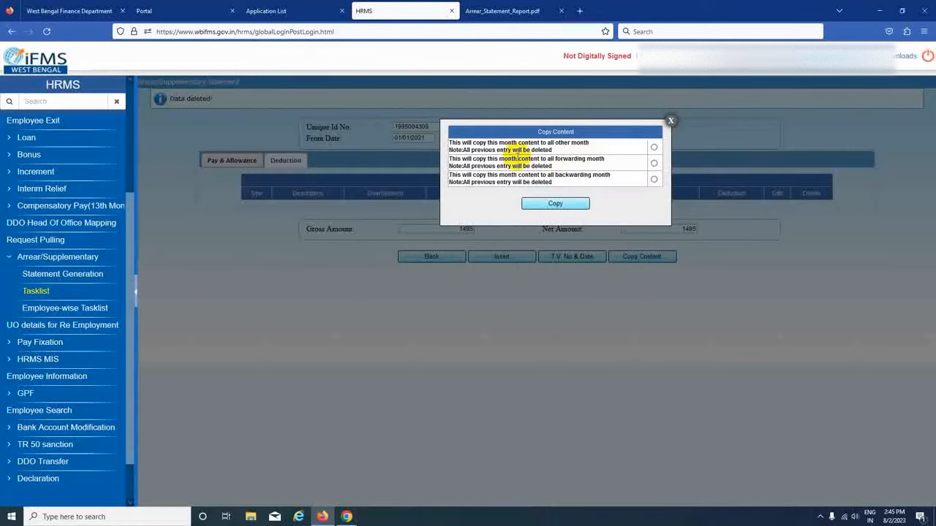
pyautogui.click(653, 183)
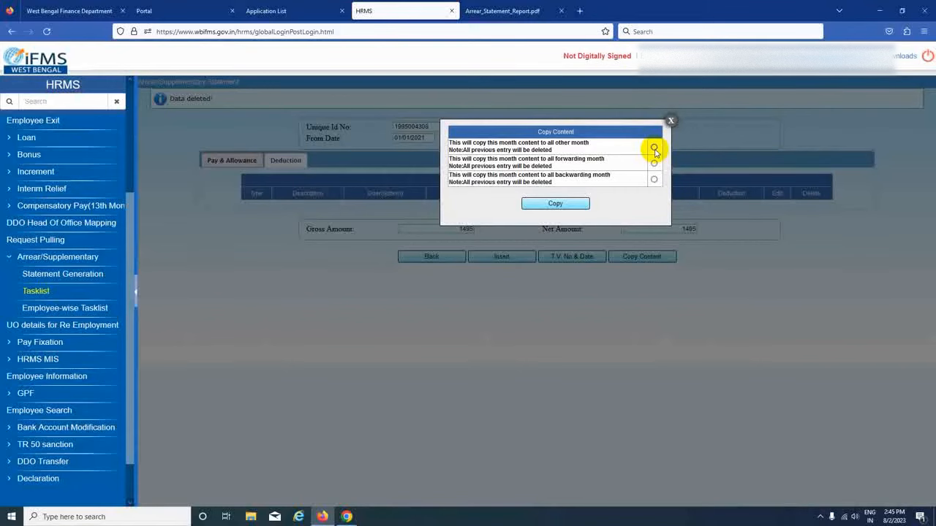
pyautogui.click(557, 204)
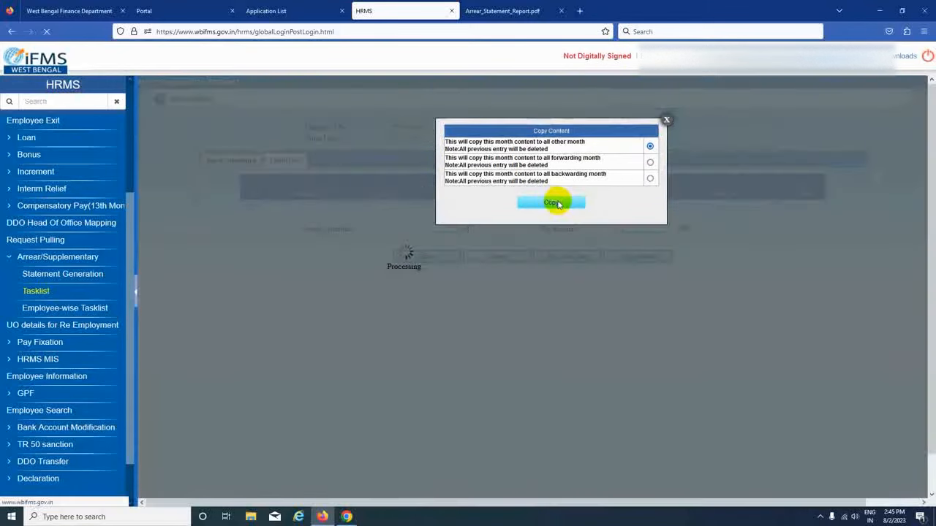
pyautogui.click(431, 257)
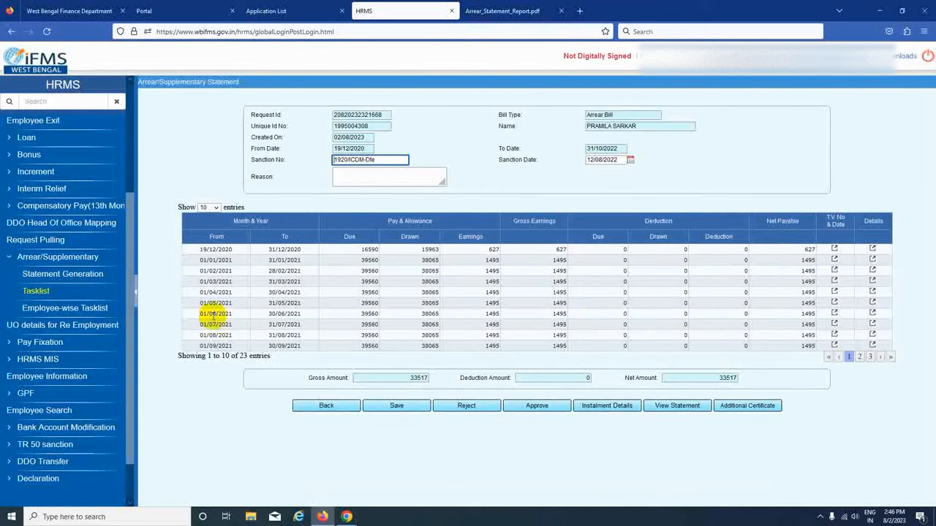
# Examine the editable due and drawn amounts of January 2021's Basic/Band/Deputation Pay, closing without saving and returning to the statement details
pyautogui.click(872, 261)
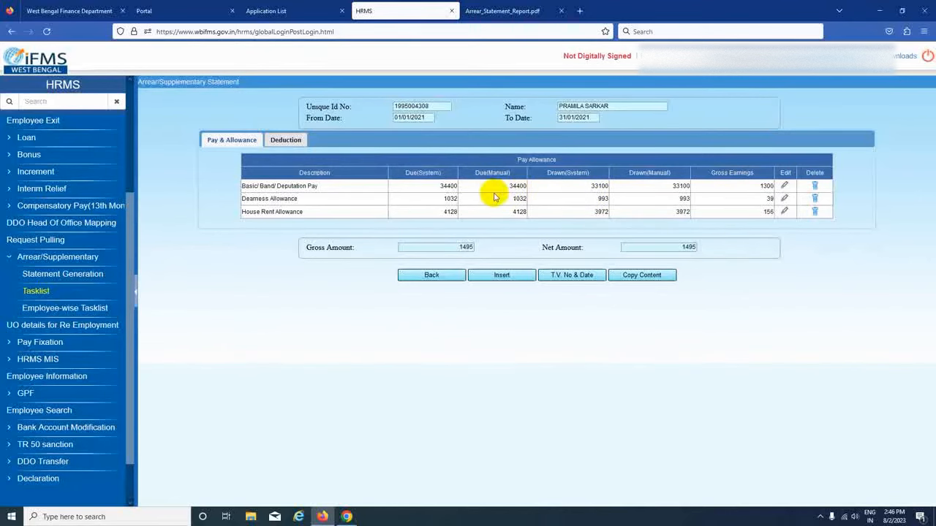
pyautogui.click(783, 186)
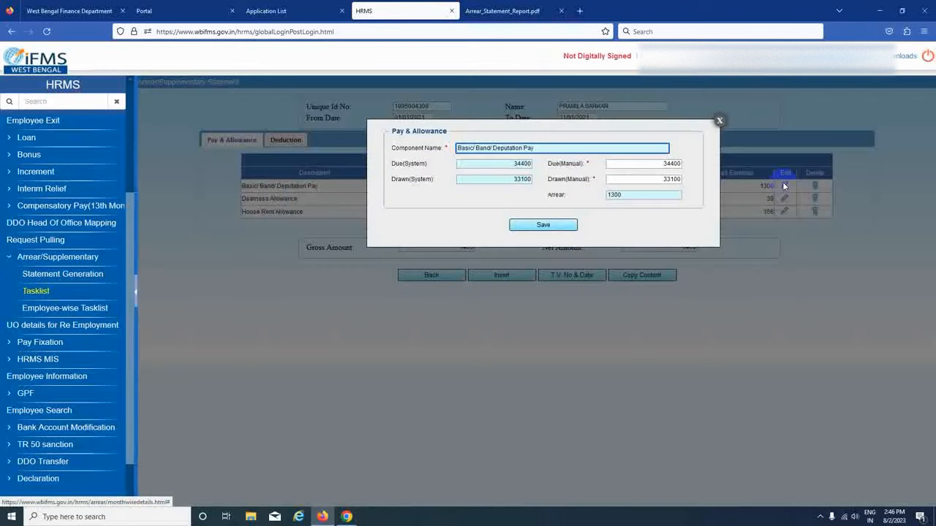
pyautogui.moveTo(662, 162); pyautogui.dragTo(671, 181)
pyautogui.click(653, 162)
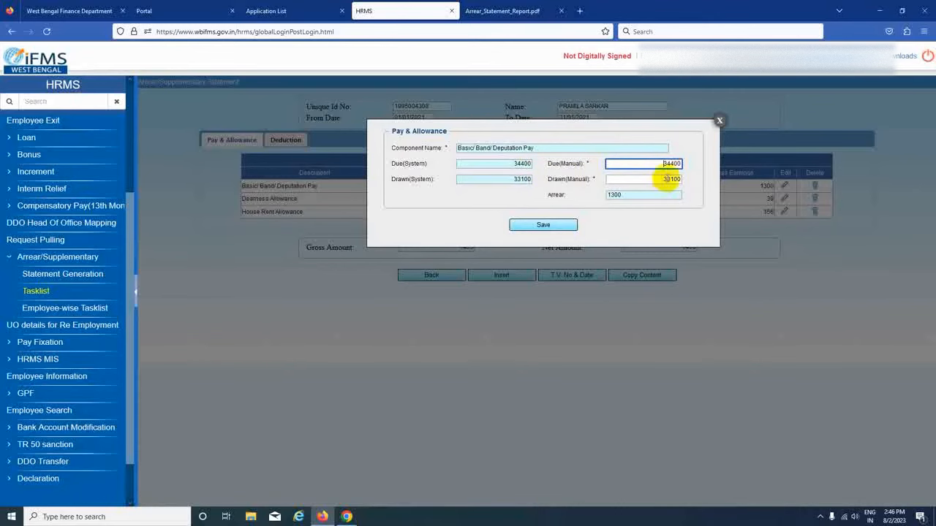
pyautogui.click(718, 121)
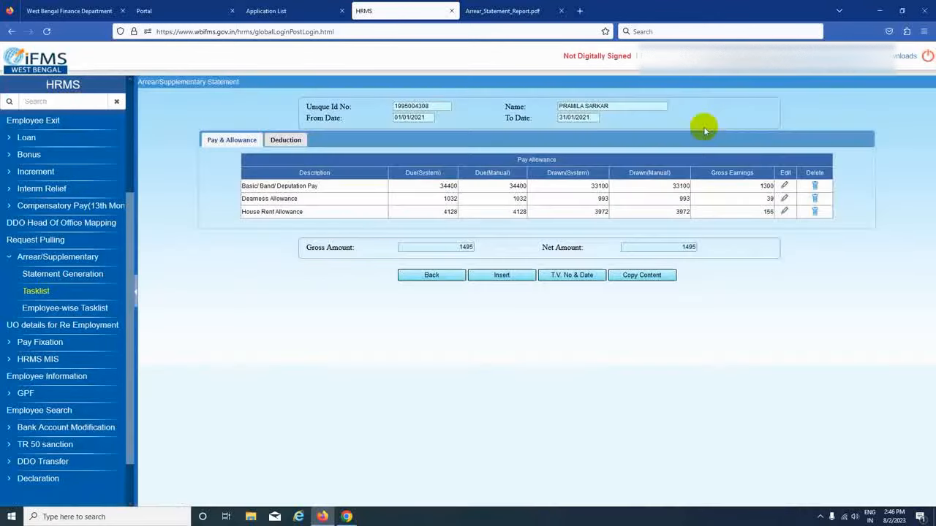
pyautogui.click(440, 278)
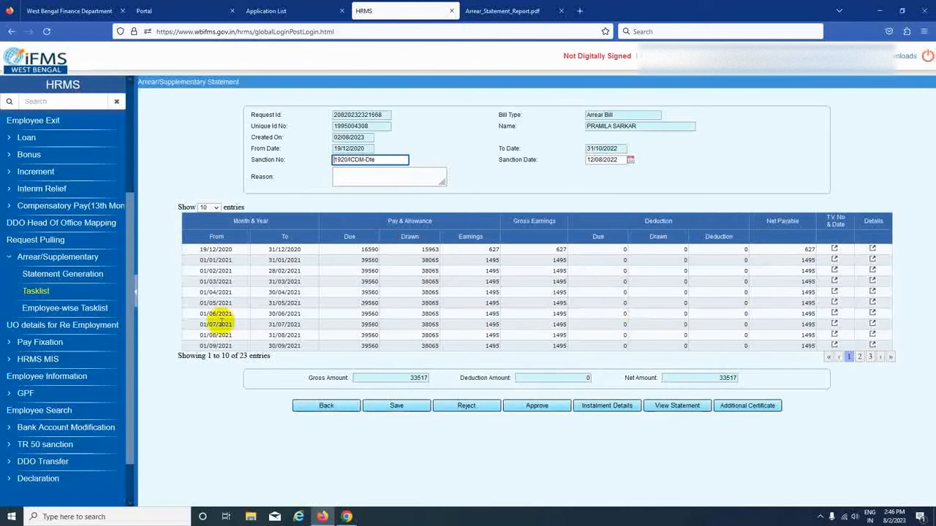
# Start a new Normal By Transfer Deduction for 01/07/2021 to 31/07/2021 and choose Professional tax (00) as its component
pyautogui.click(871, 324)
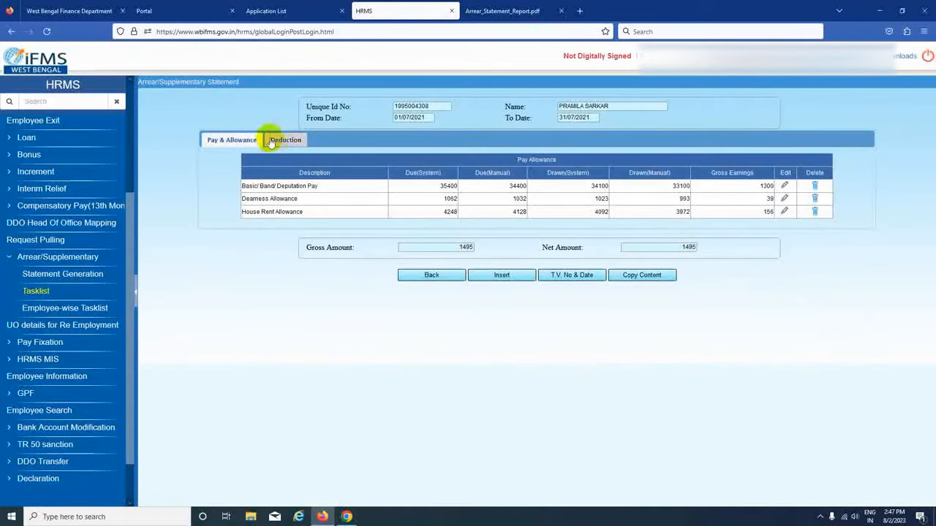
pyautogui.click(286, 140)
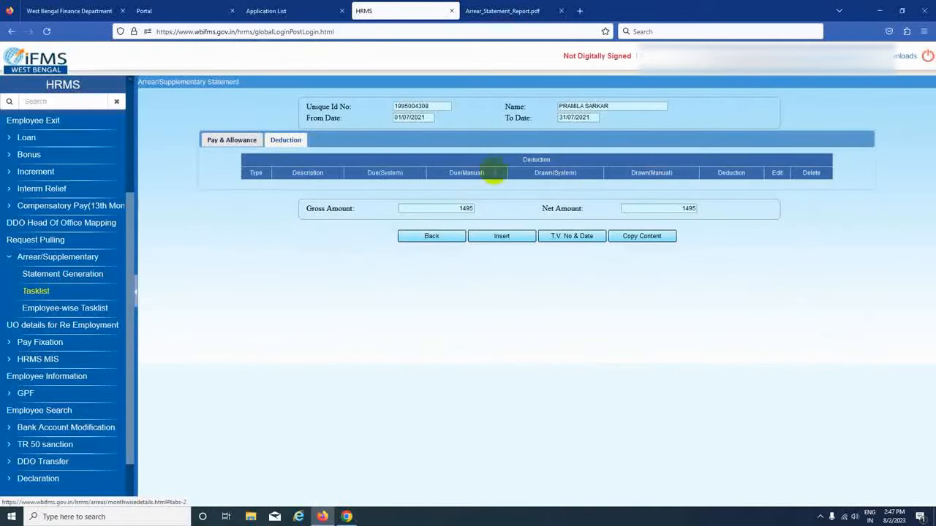
pyautogui.click(502, 237)
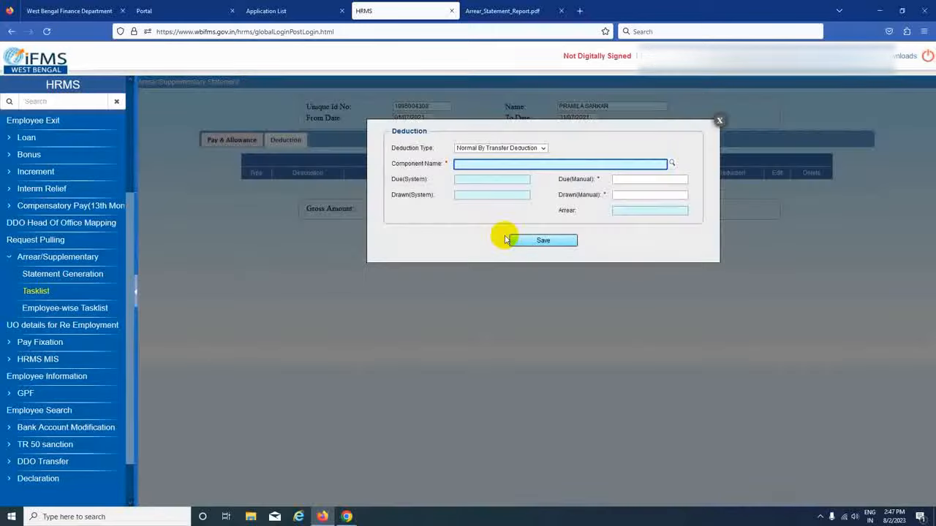
pyautogui.click(545, 149)
pyautogui.click(545, 150)
pyautogui.click(501, 171)
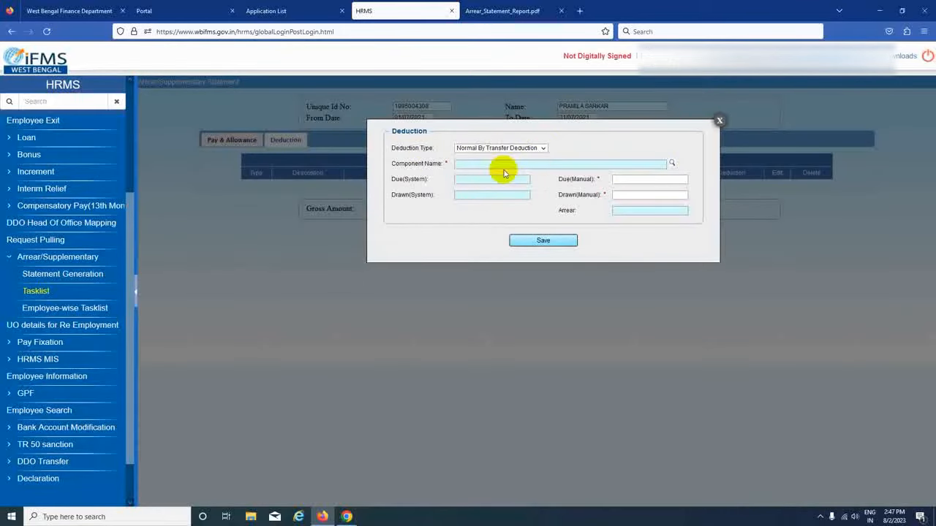
pyautogui.click(672, 163)
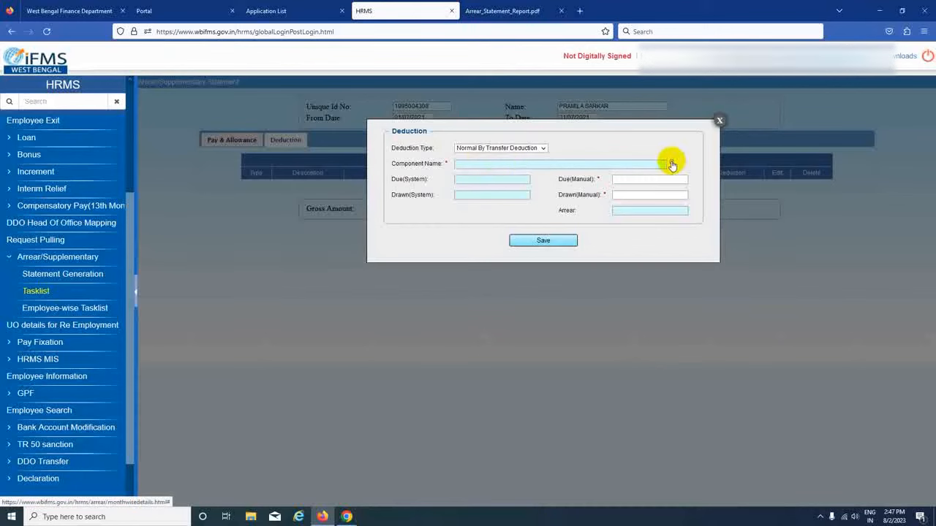
pyautogui.click(583, 119)
pyautogui.write('pro')
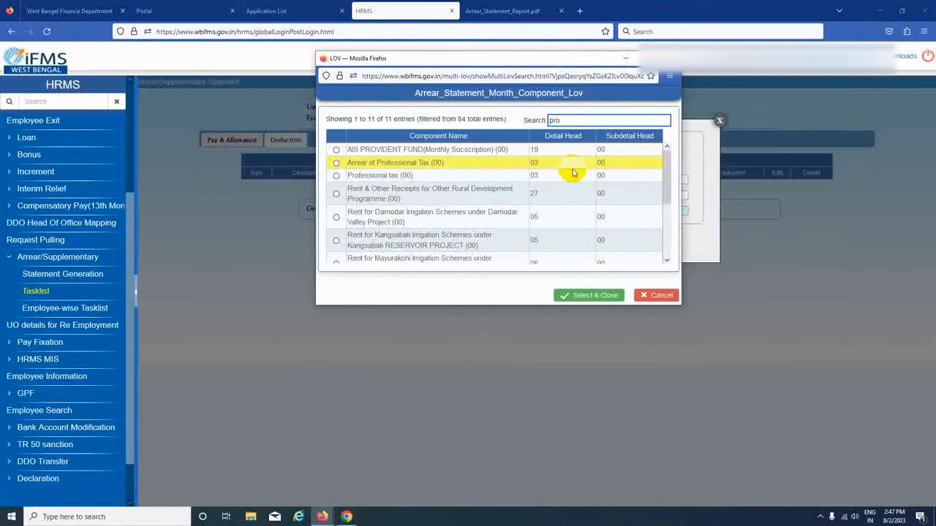
pyautogui.write('f')
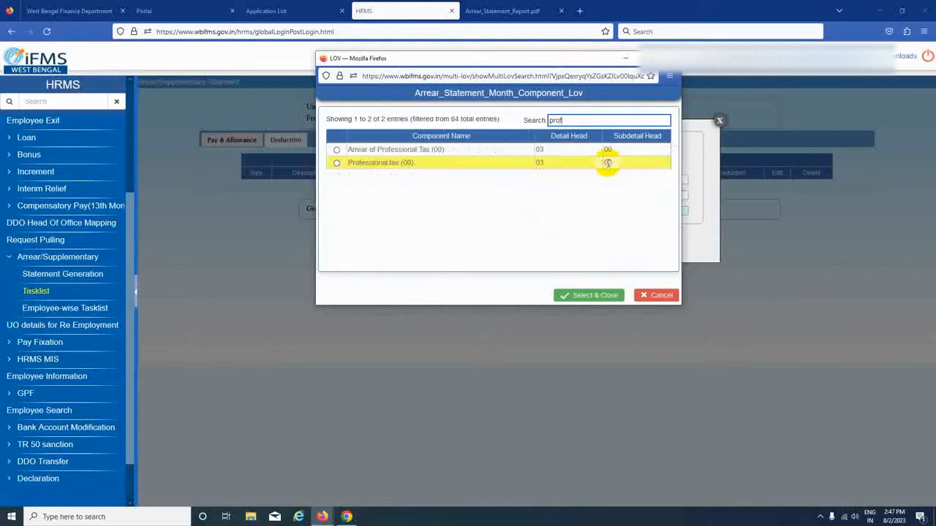
pyautogui.click(337, 163)
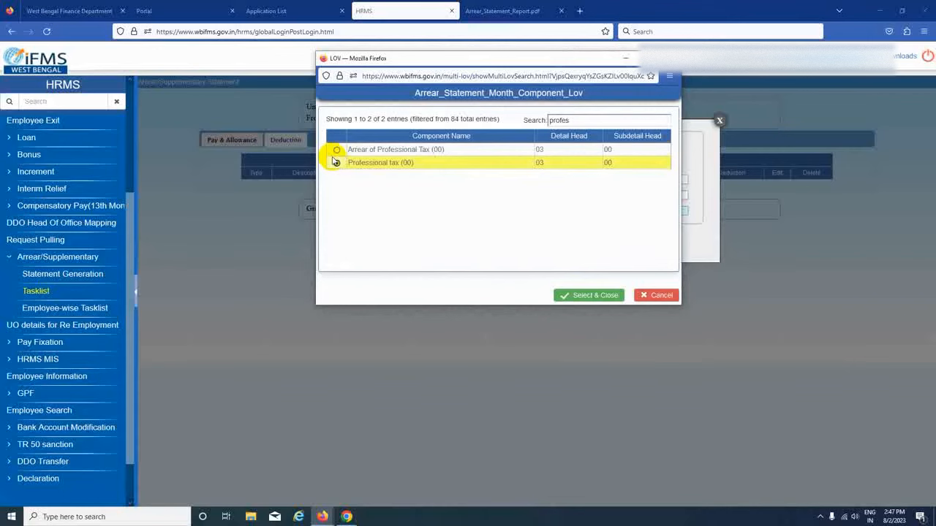
pyautogui.click(592, 295)
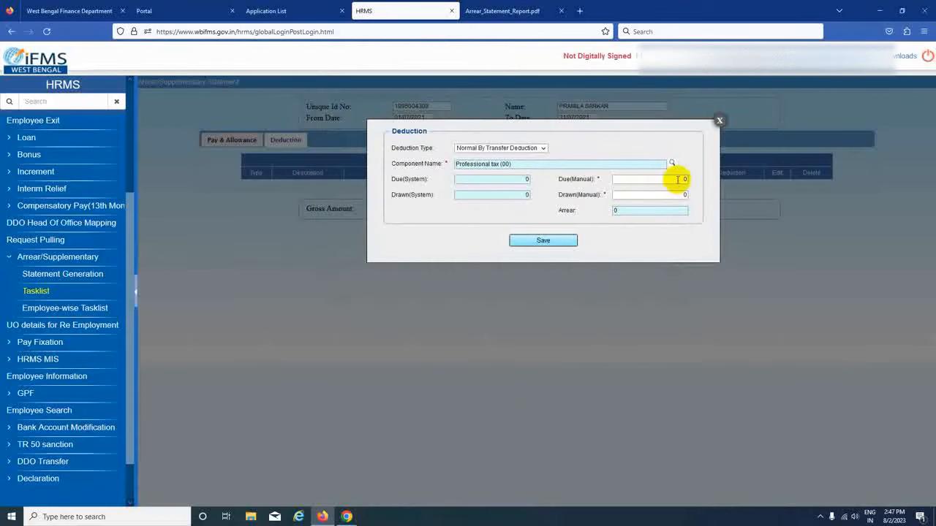
# Set the Professional tax deduction's manual drawn amount to 150 and manual due amount to 200, and save it
pyautogui.click(677, 195)
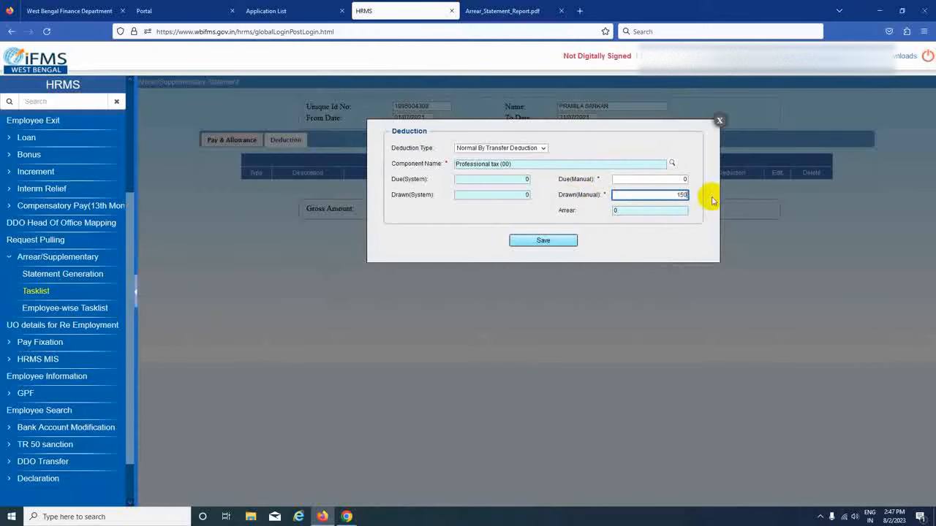
pyautogui.write('150')
pyautogui.click(672, 179)
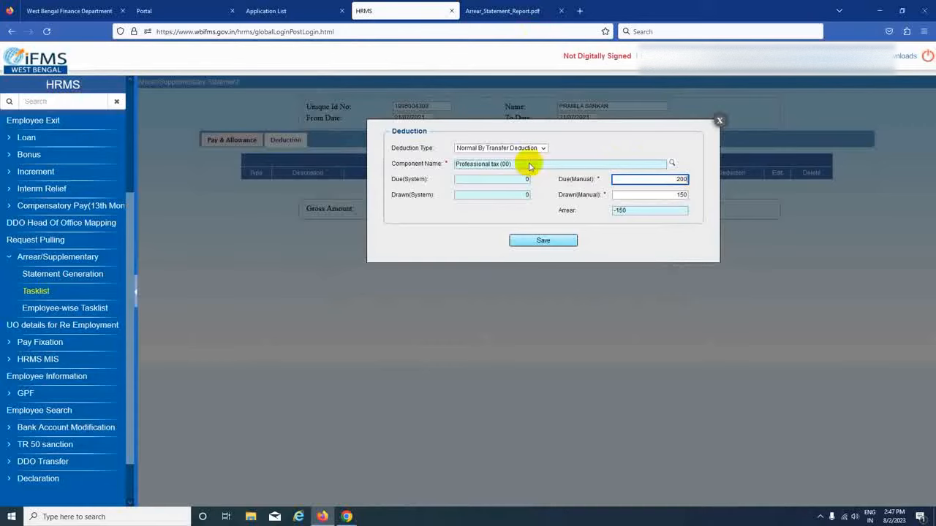
pyautogui.click(549, 241)
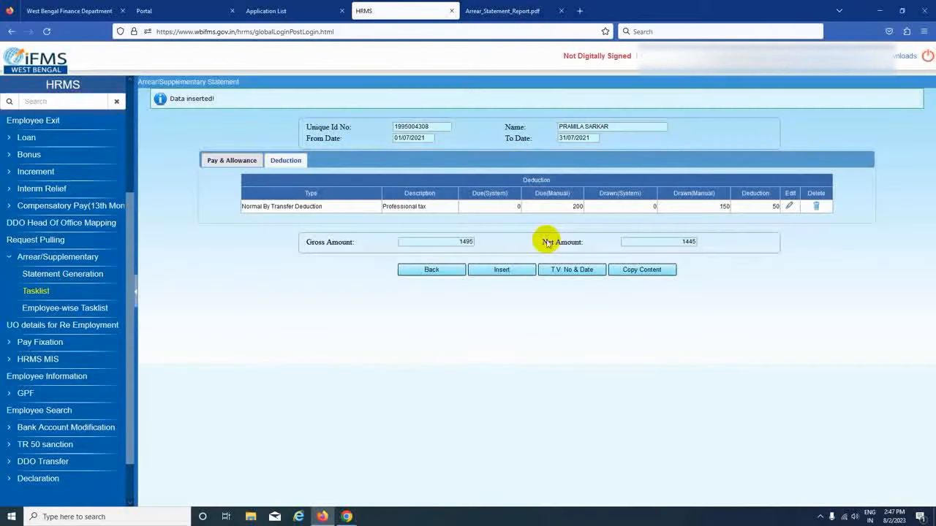
# Check July 2021's content copy options without copying, then return to the statement and show 50 entries to review all months
pyautogui.click(646, 271)
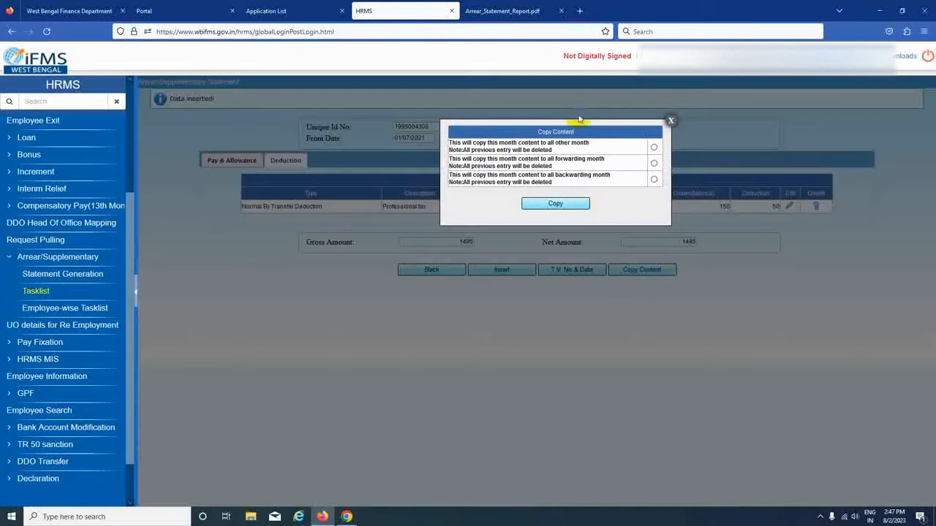
pyautogui.click(671, 120)
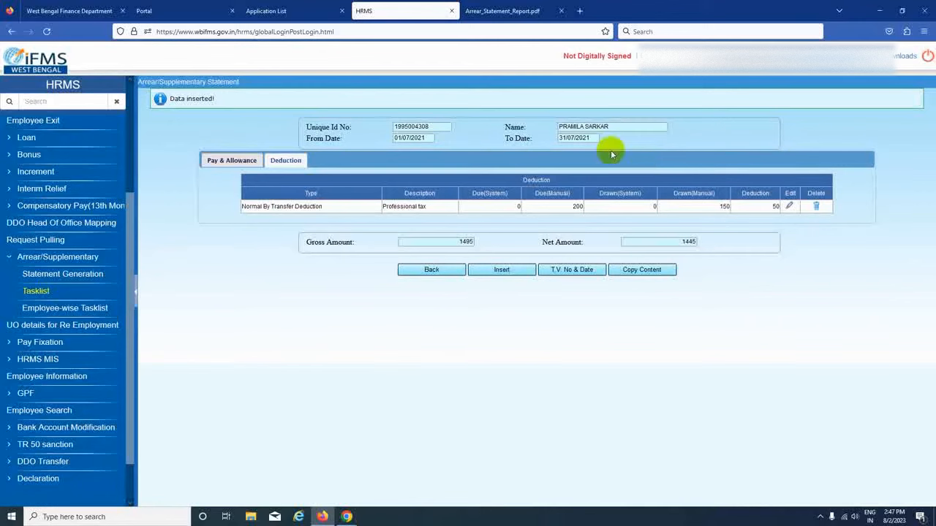
pyautogui.click(426, 271)
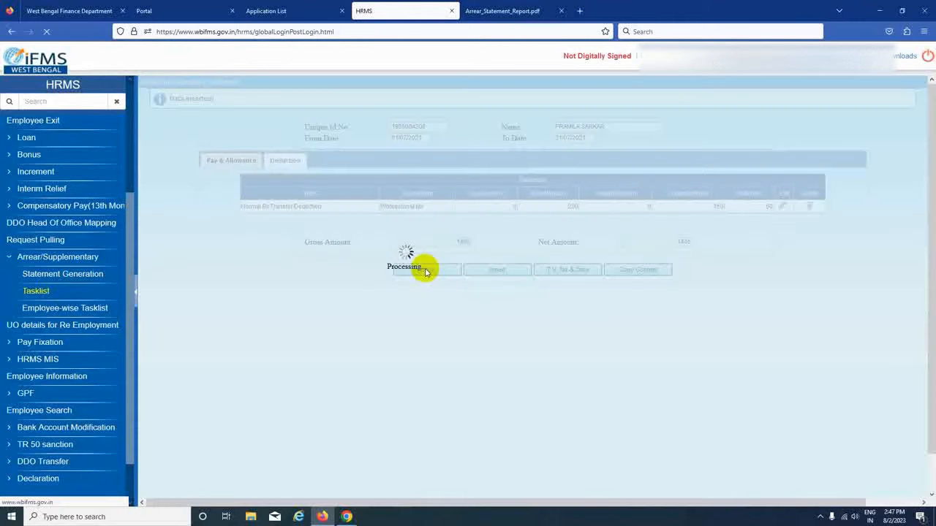
pyautogui.click(216, 208)
pyautogui.click(206, 244)
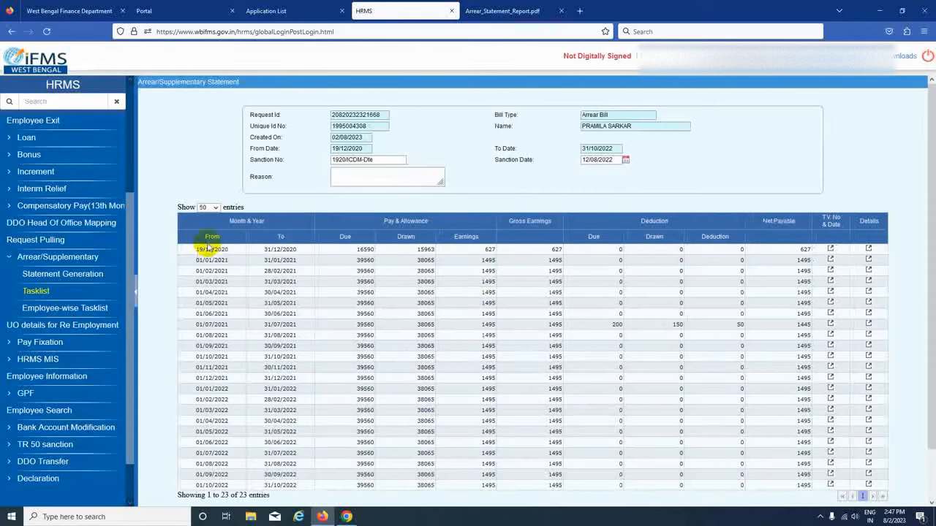
pyautogui.scroll(-1, 585, 325)
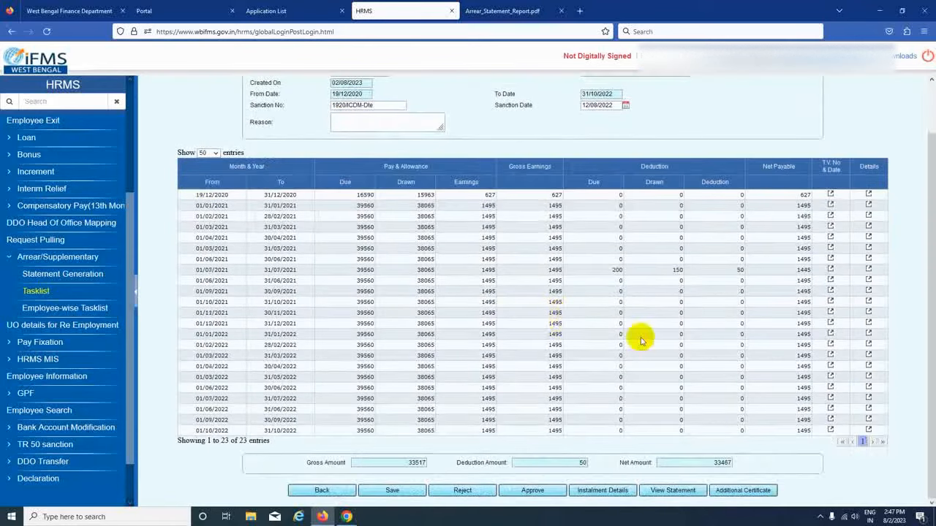
# Check April 2022's T.V. details, then set its Basic/Band/Deputation Pay manual due amount to 35400 and manual drawn amount to 34100, and save
pyautogui.click(830, 365)
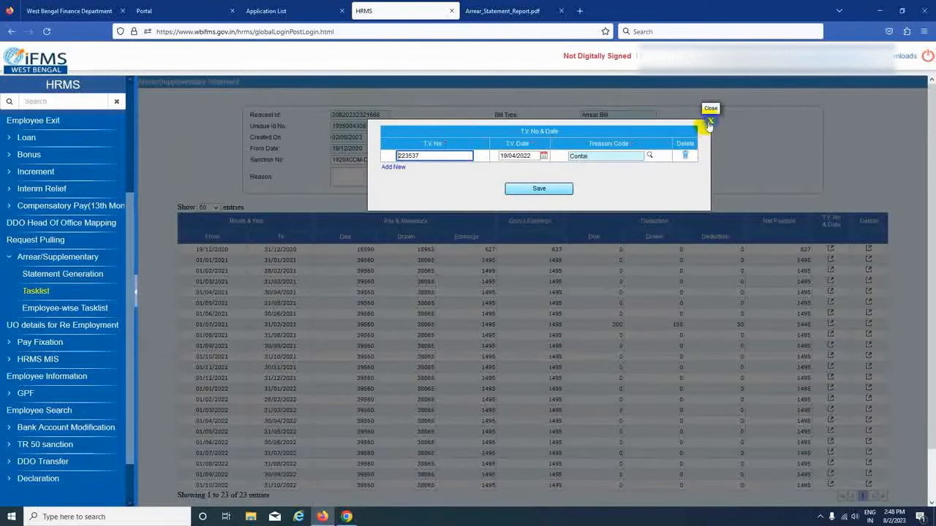
pyautogui.click(701, 120)
pyautogui.click(868, 421)
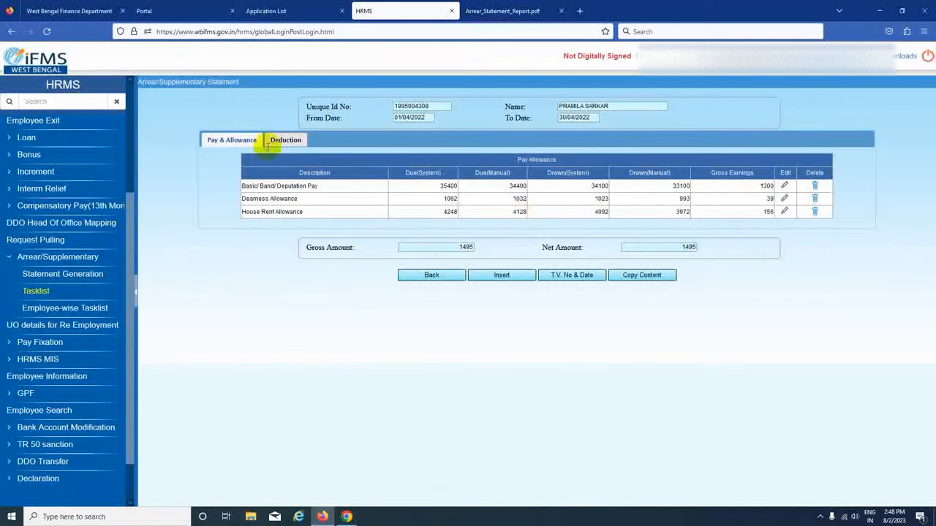
pyautogui.click(785, 186)
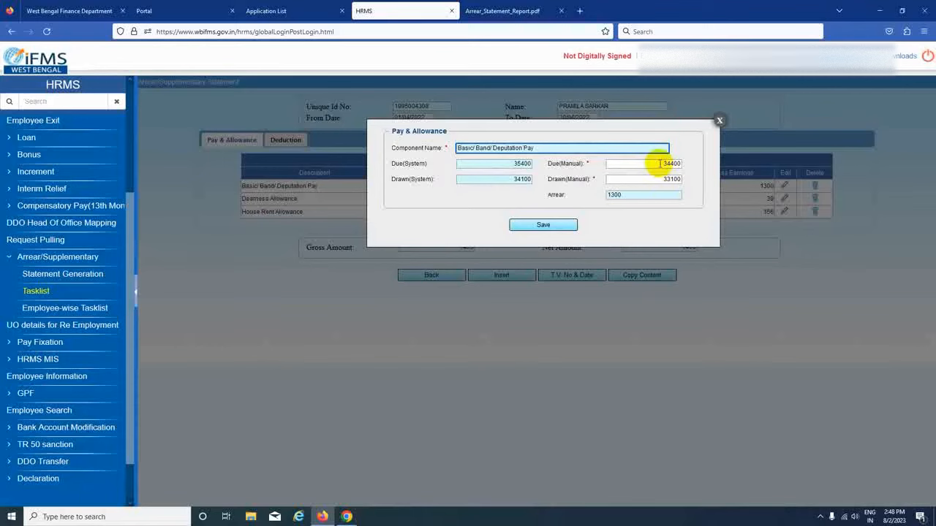
pyautogui.moveTo(663, 164); pyautogui.dragTo(695, 164)
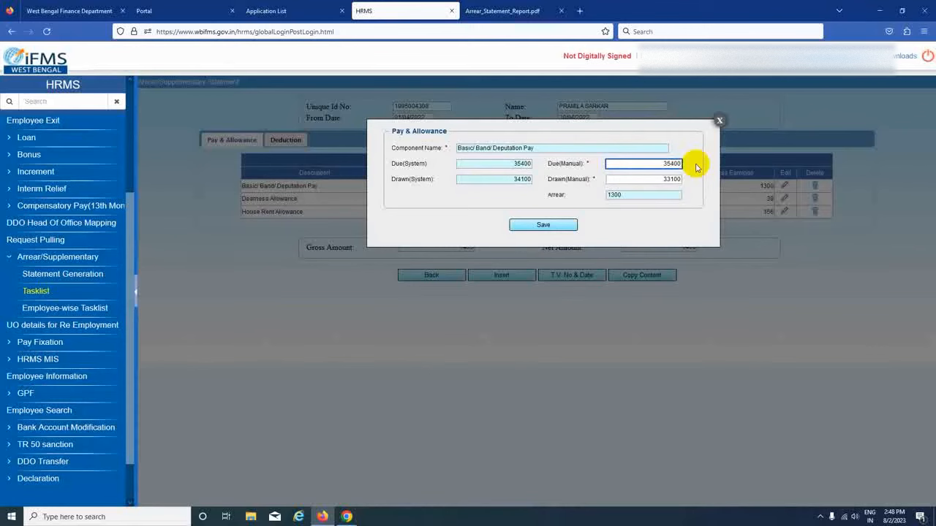
pyautogui.moveTo(658, 181); pyautogui.dragTo(688, 178)
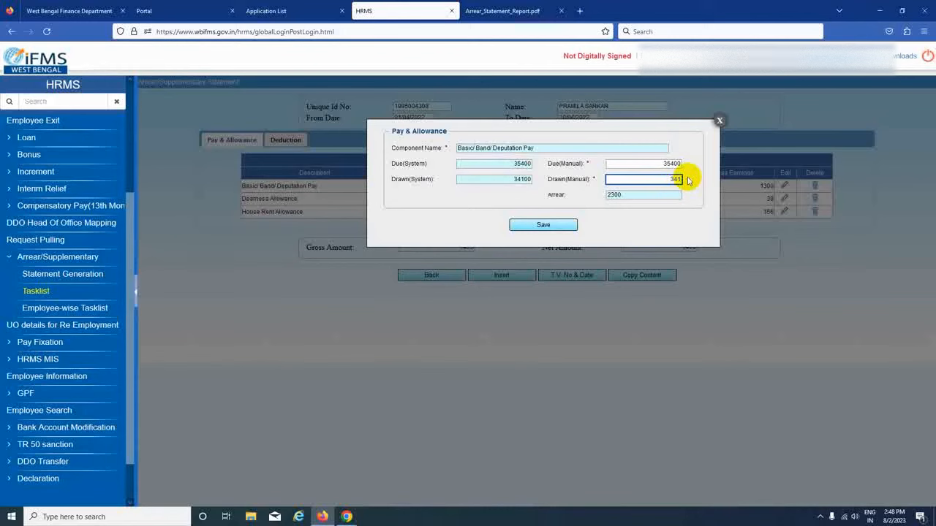
pyautogui.click(541, 223)
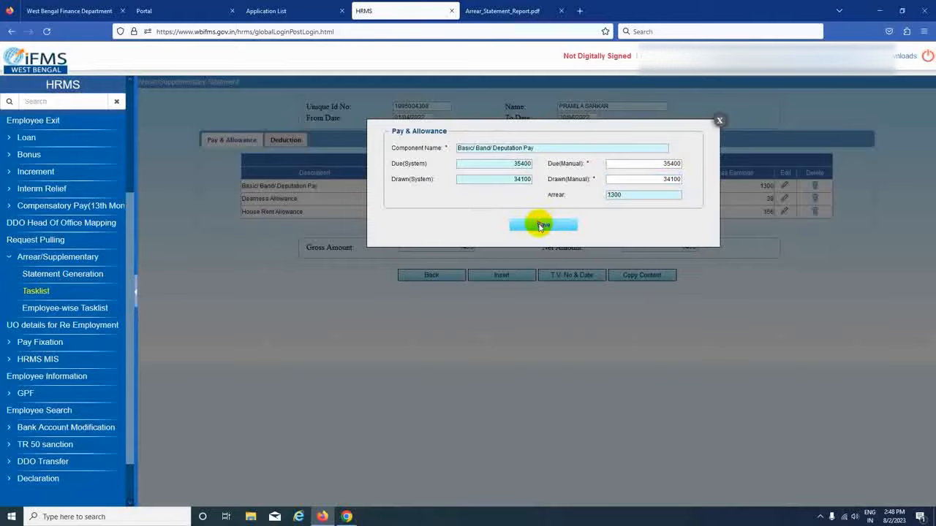
# Check April 2022's content copy options without copying, then return to the arrear statement
pyautogui.click(638, 296)
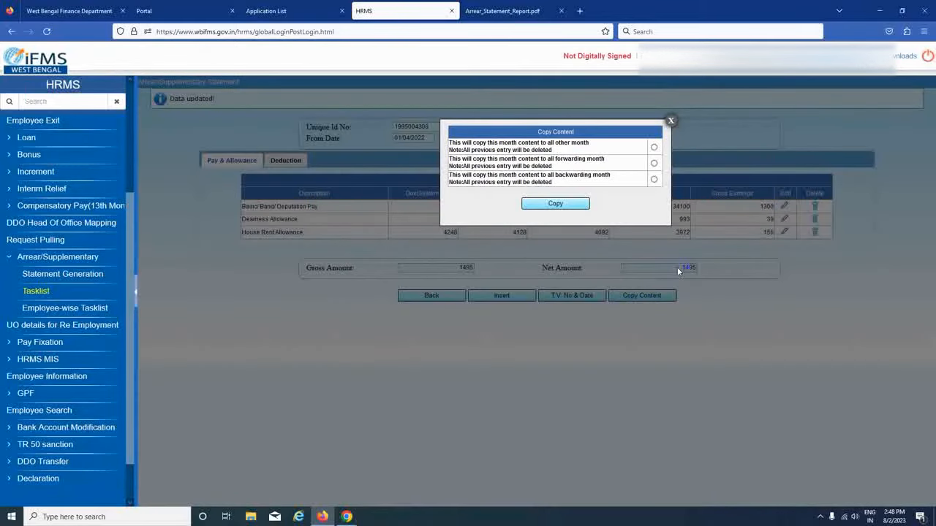
pyautogui.click(670, 121)
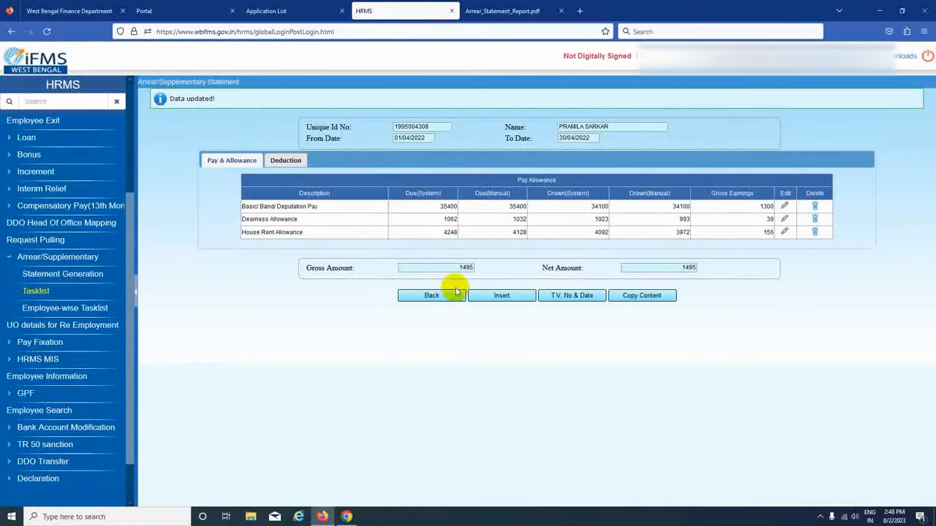
pyautogui.click(432, 297)
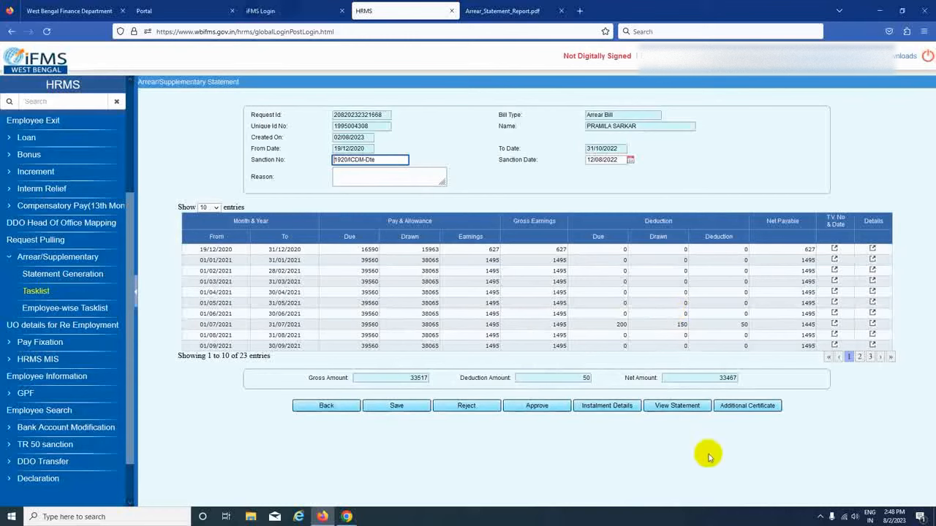
# Look at the statement's instalment details and its additional certificate form, leaving both without changes
pyautogui.click(606, 408)
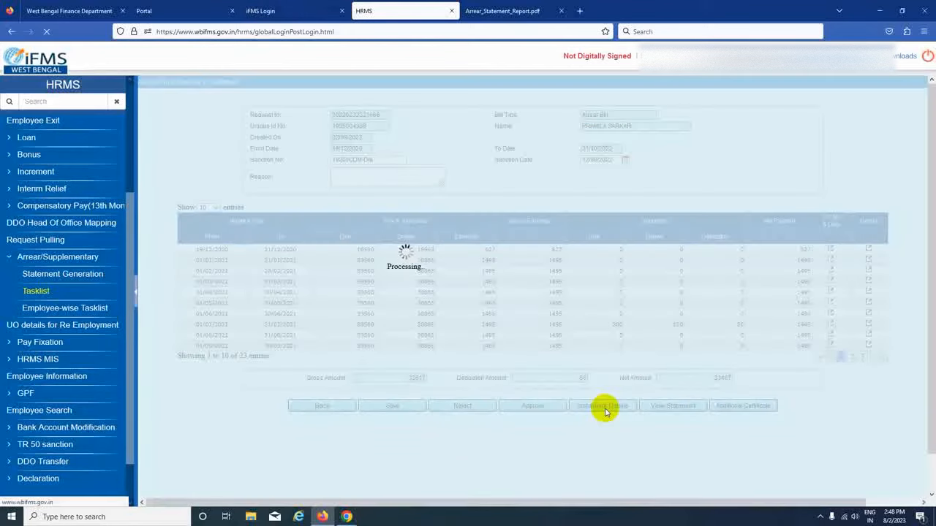
pyautogui.click(502, 322)
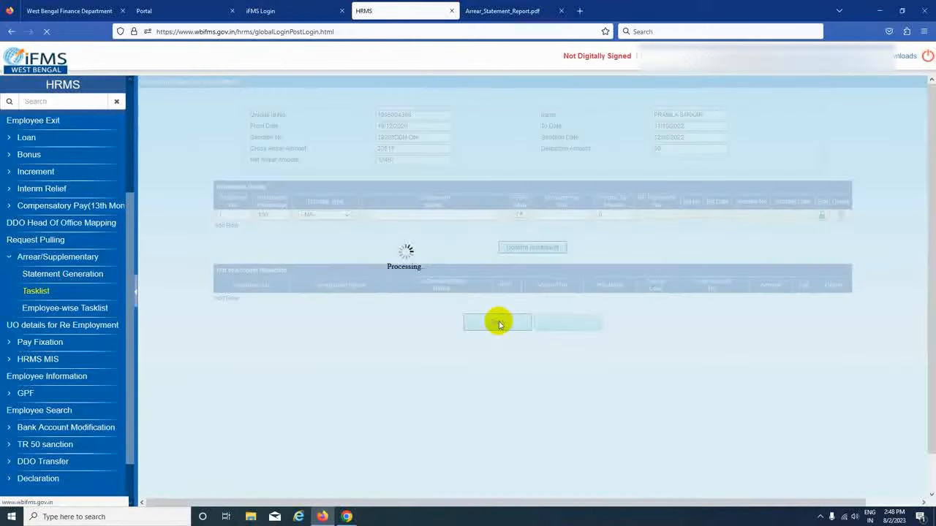
pyautogui.click(745, 407)
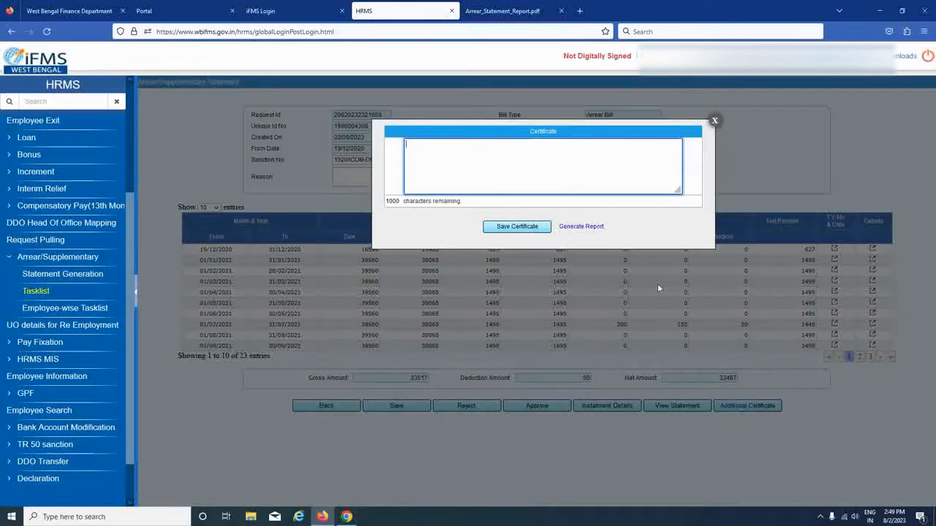
pyautogui.click(714, 120)
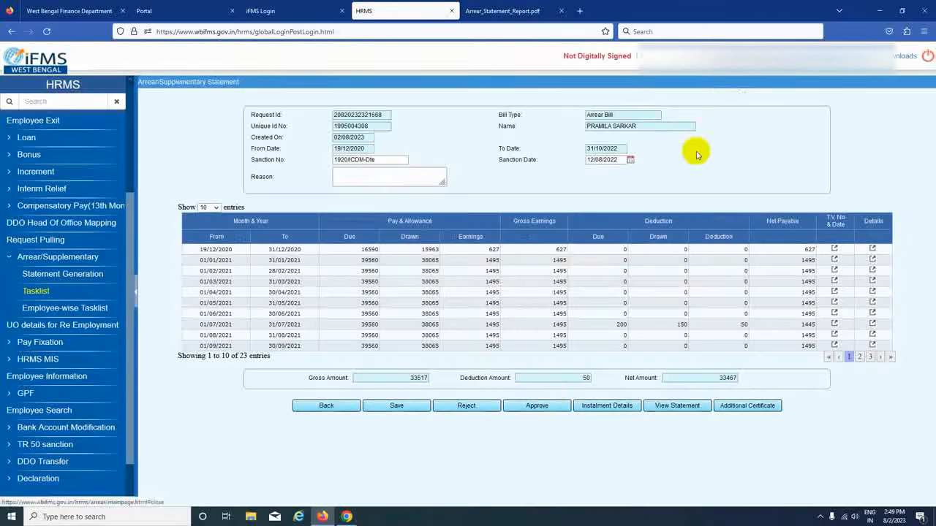
# Confirm the statement's single 100% instalment with an income tax amount of 0, then approve the arrear statement
pyautogui.click(602, 407)
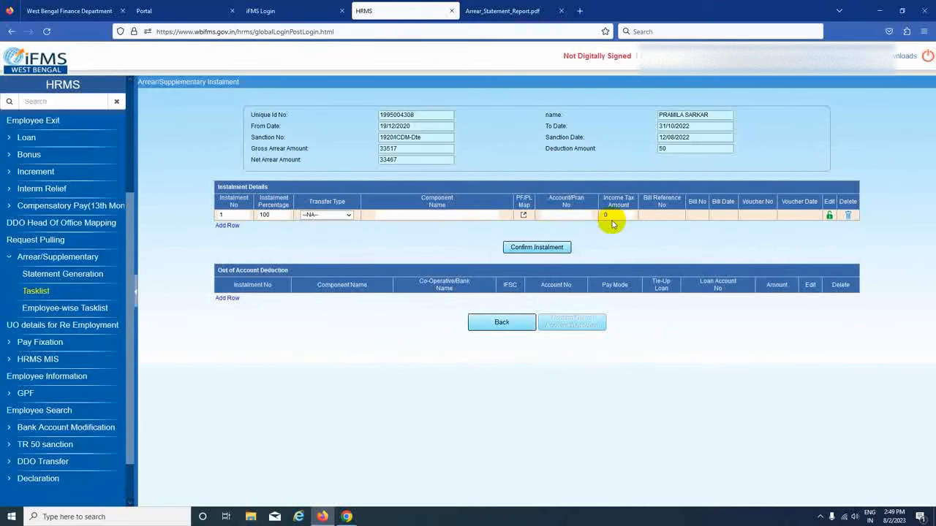
pyautogui.click(527, 247)
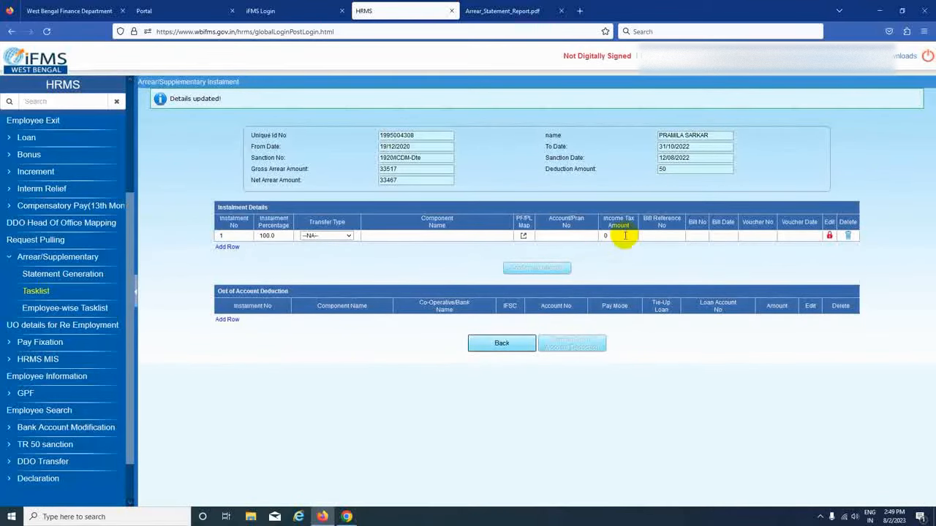
pyautogui.click(501, 344)
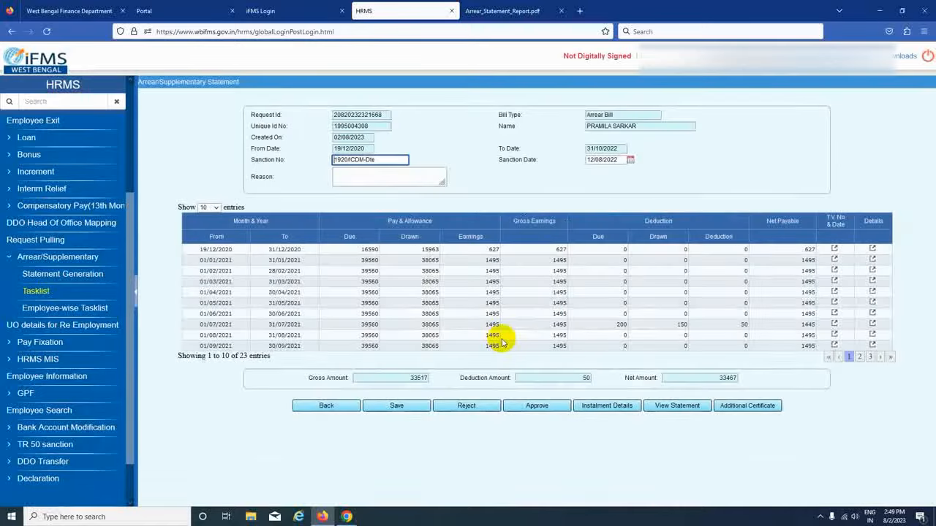
pyautogui.click(529, 406)
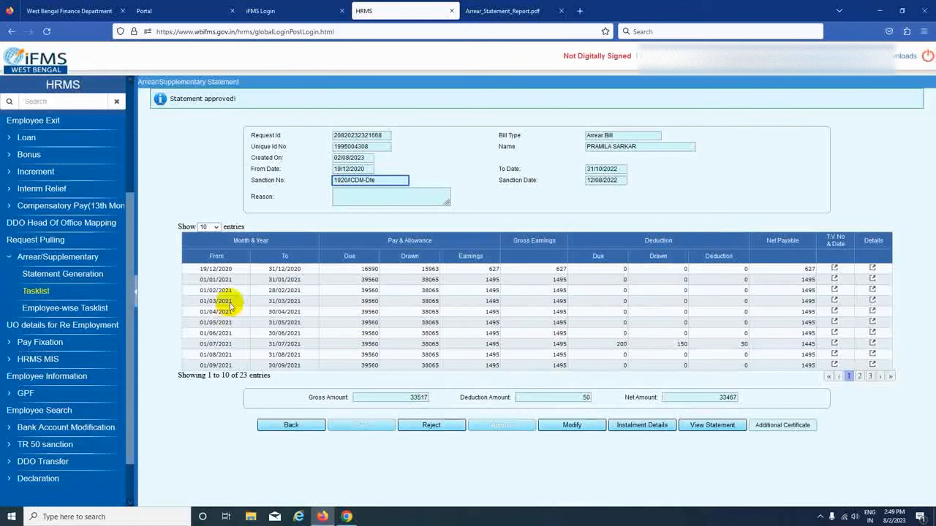
# Open Arrear/Sup Bill Generation and search for Arrear Bill employees under the CDPO KHEJURI I section for financial year 2023-2024
pyautogui.scroll(3, 92, 270)
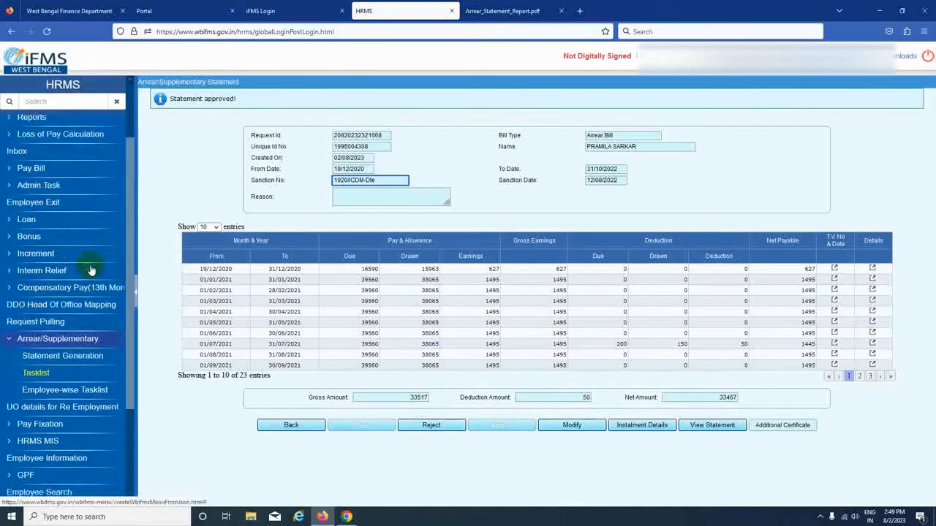
pyautogui.click(33, 187)
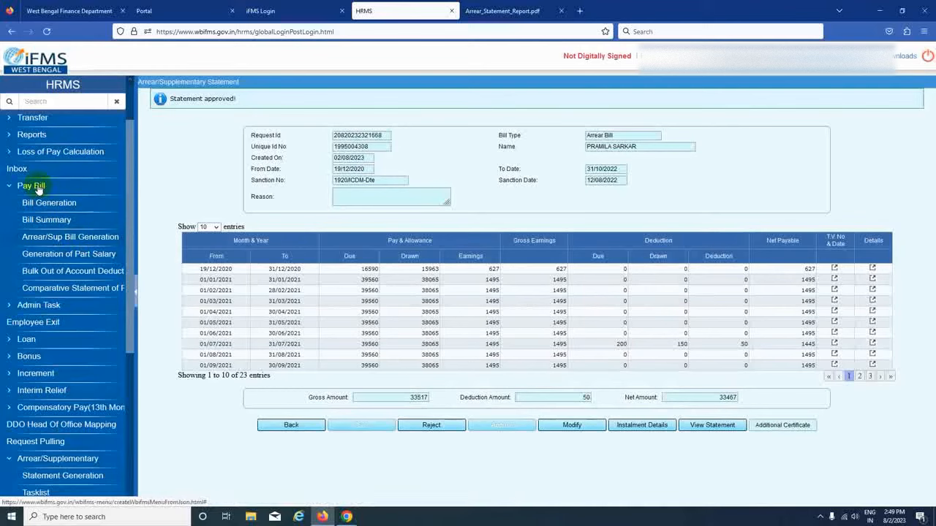
pyautogui.click(67, 240)
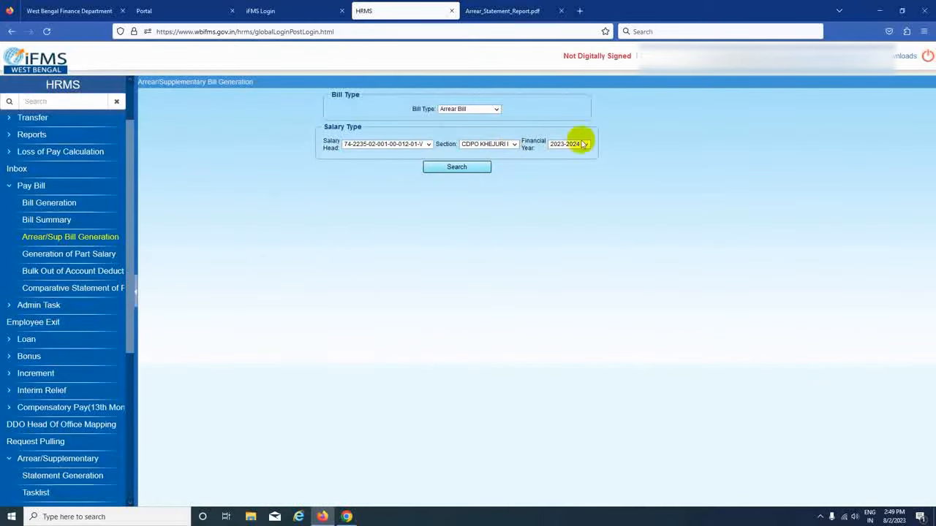
pyautogui.click(496, 109)
pyautogui.click(465, 122)
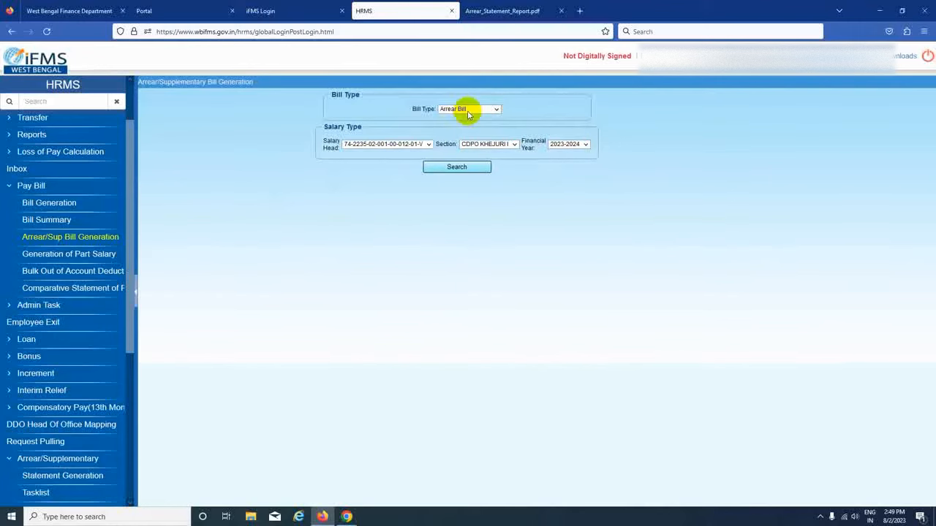
pyautogui.click(455, 168)
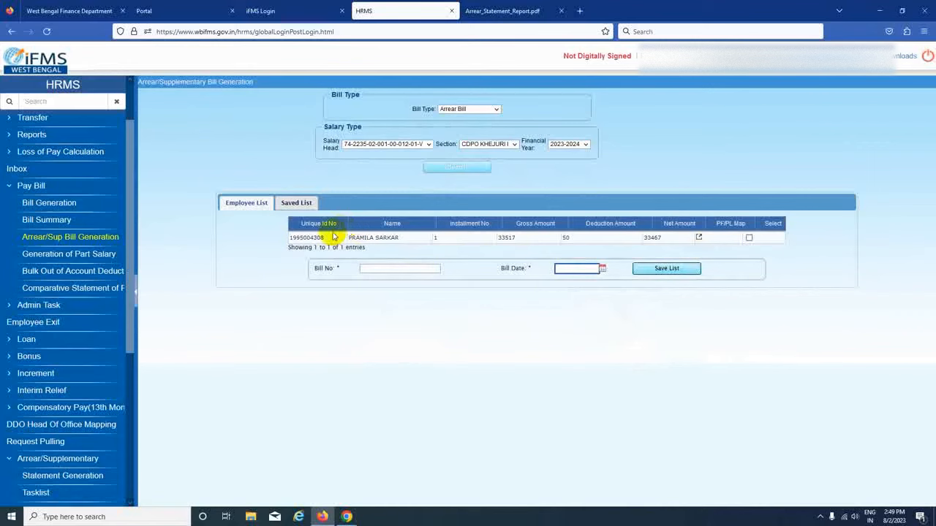
# Save the listed employee under bill no 17./2023-24 dated 02/08/2023, and generate the arrear bill from the saved list
pyautogui.click(749, 238)
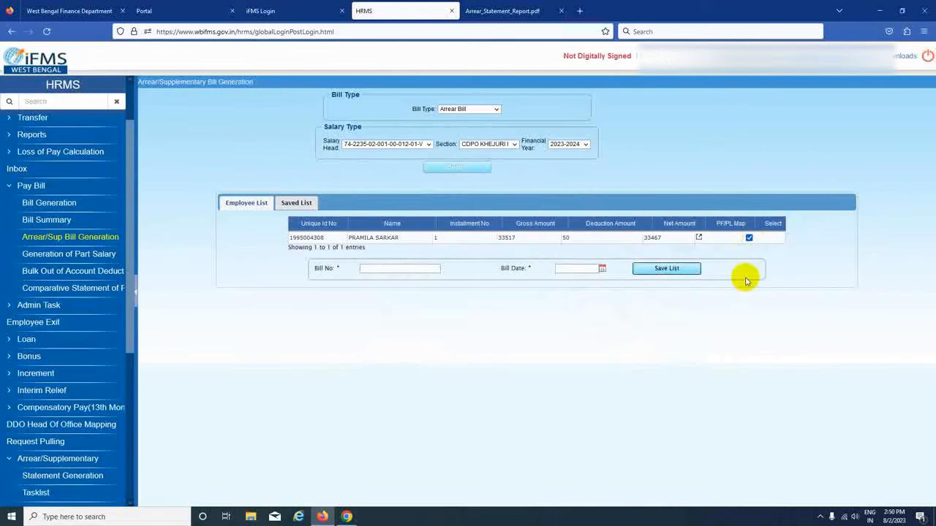
pyautogui.click(377, 270)
pyautogui.click(377, 270)
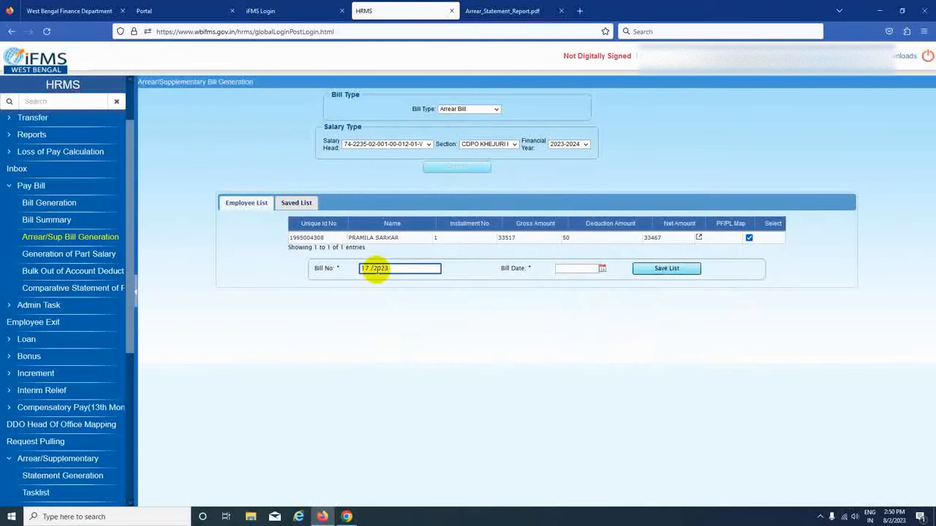
pyautogui.click(602, 268)
pyautogui.click(609, 307)
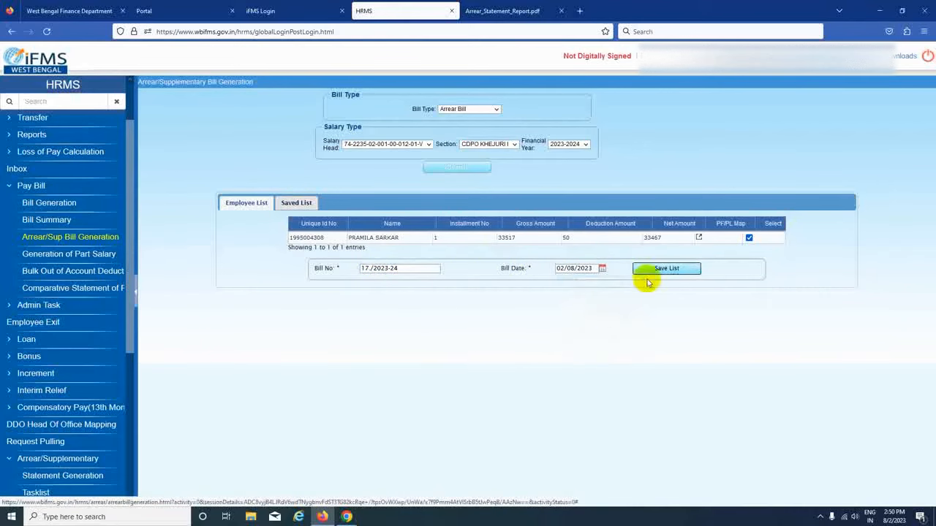
pyautogui.click(661, 270)
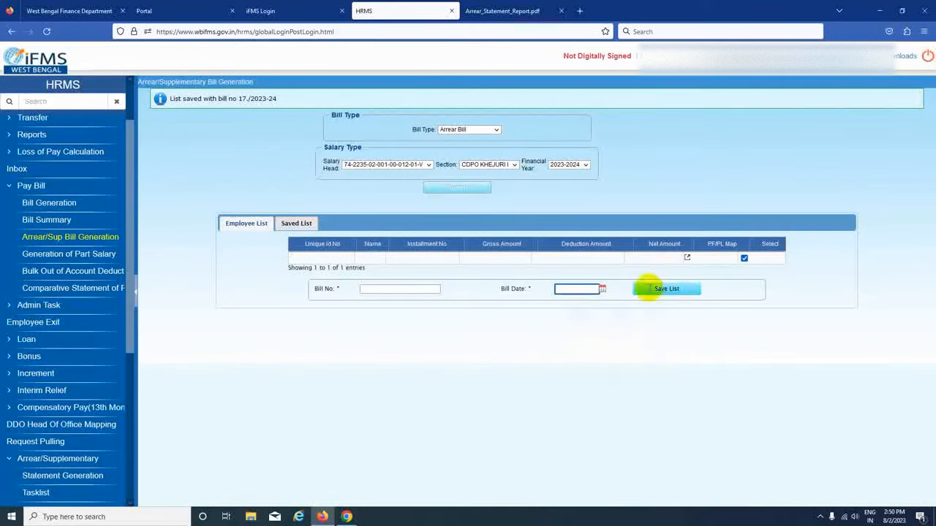
pyautogui.click(299, 223)
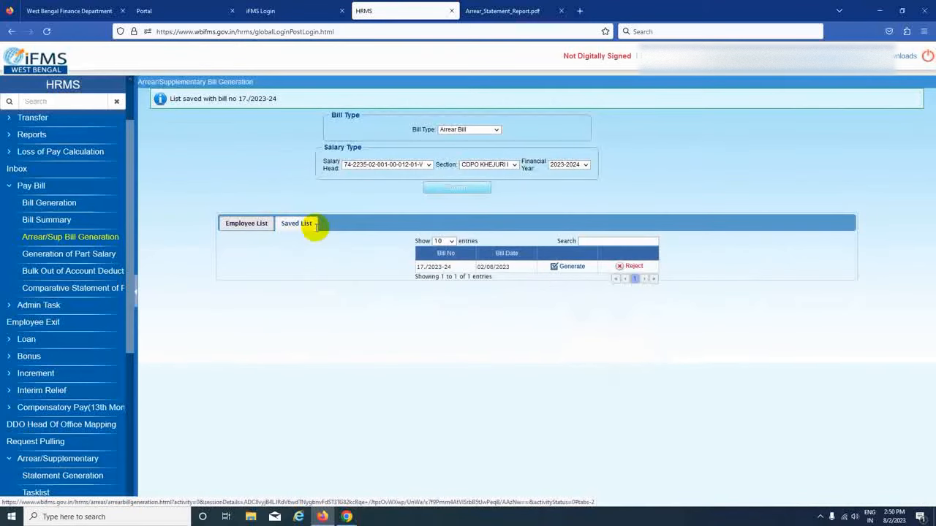
pyautogui.click(565, 268)
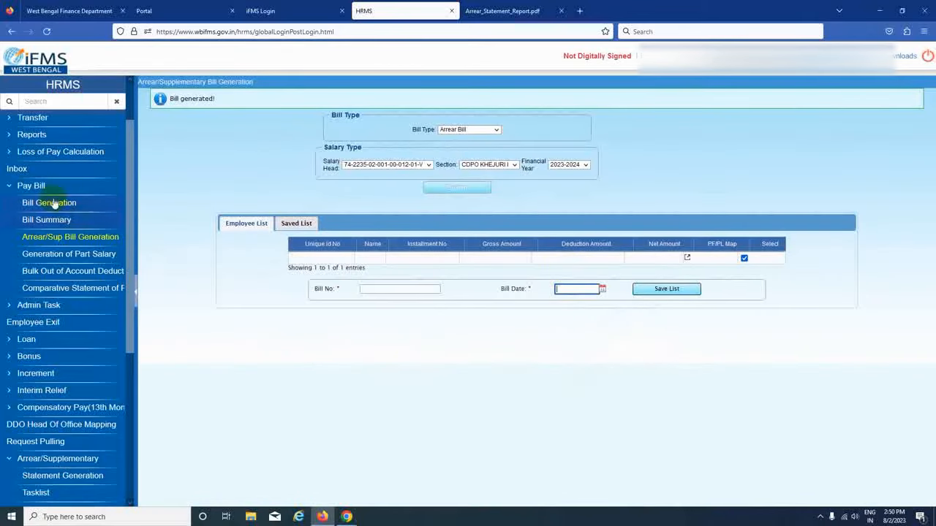
# Search the Bill Summary for other bills of type Arrear Bill in 2023 and open the details of bill 17./2023-24
pyautogui.click(51, 222)
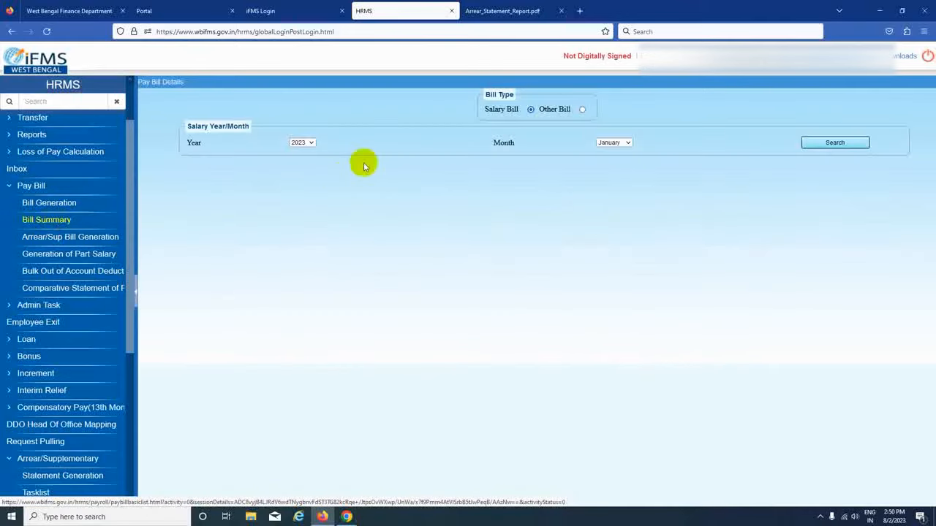
pyautogui.click(582, 110)
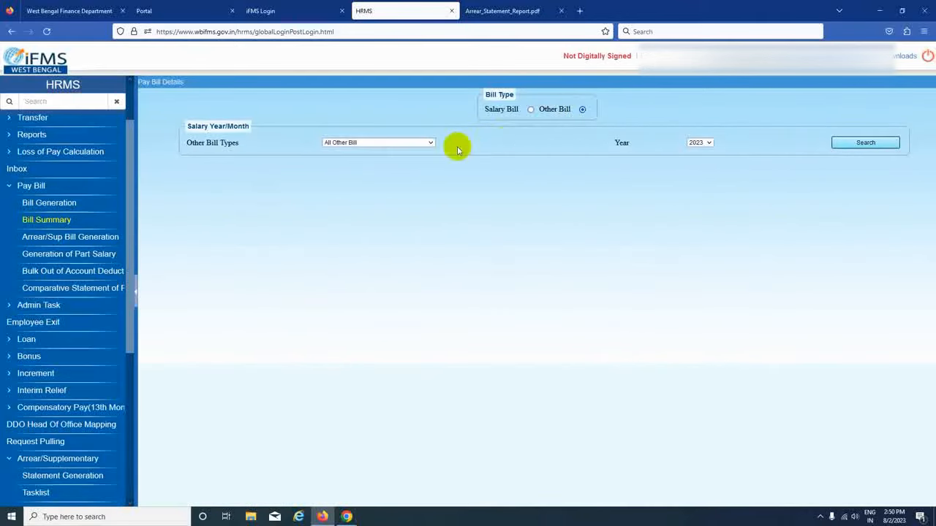
pyautogui.click(429, 143)
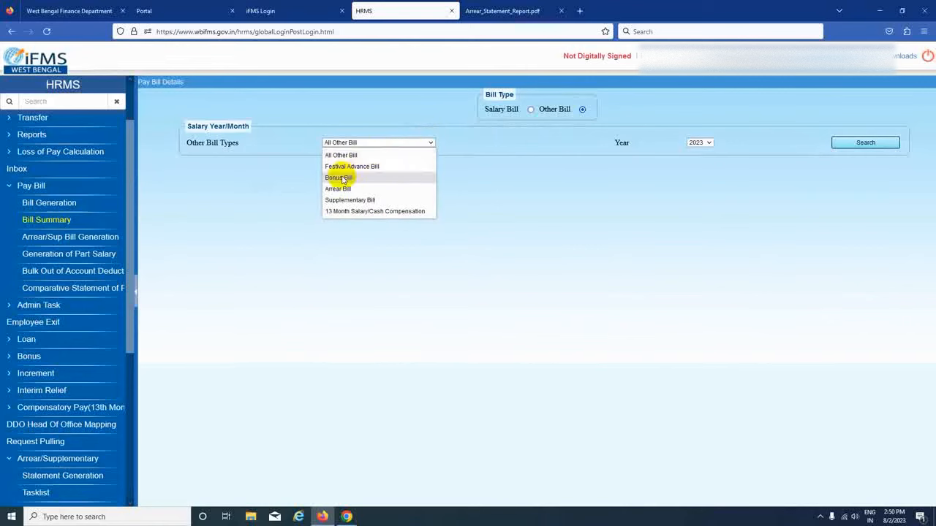
pyautogui.click(338, 183)
pyautogui.click(840, 143)
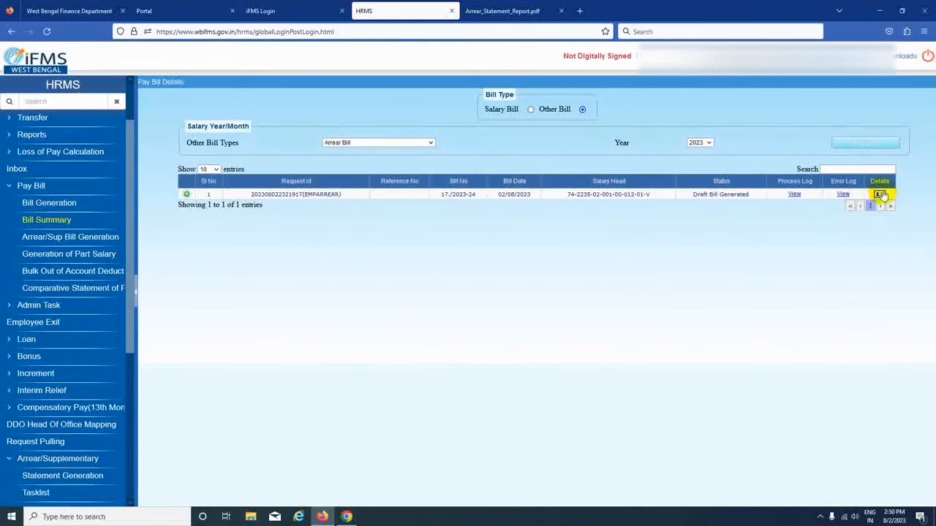
pyautogui.click(879, 195)
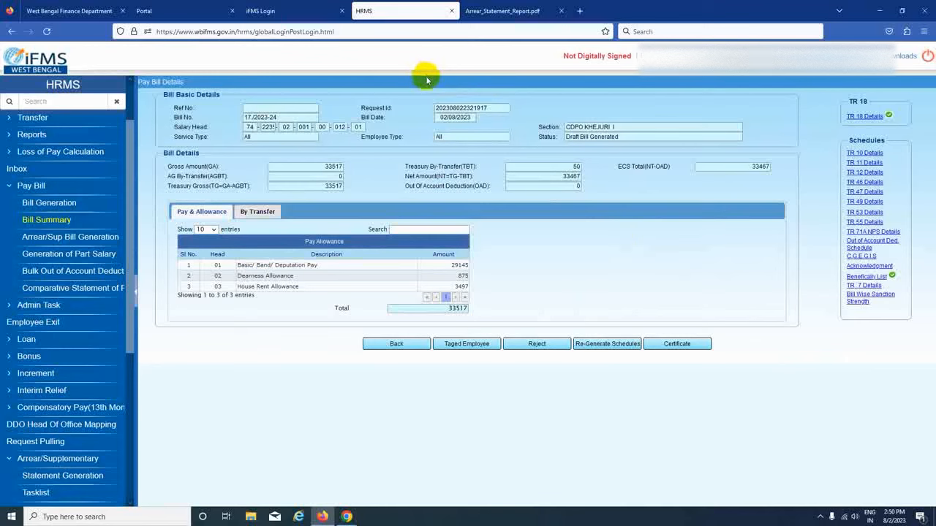
# Reopen the approved arrear statement from the Arrear/Supplementary tasklist, view its statement report and return to HRMS
pyautogui.scroll(-2, 53, 404)
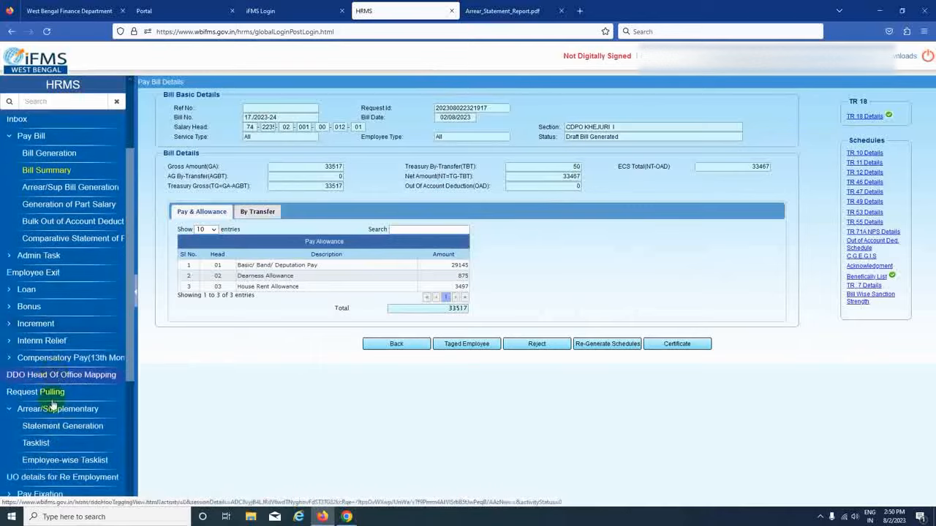
pyautogui.click(36, 444)
pyautogui.click(847, 110)
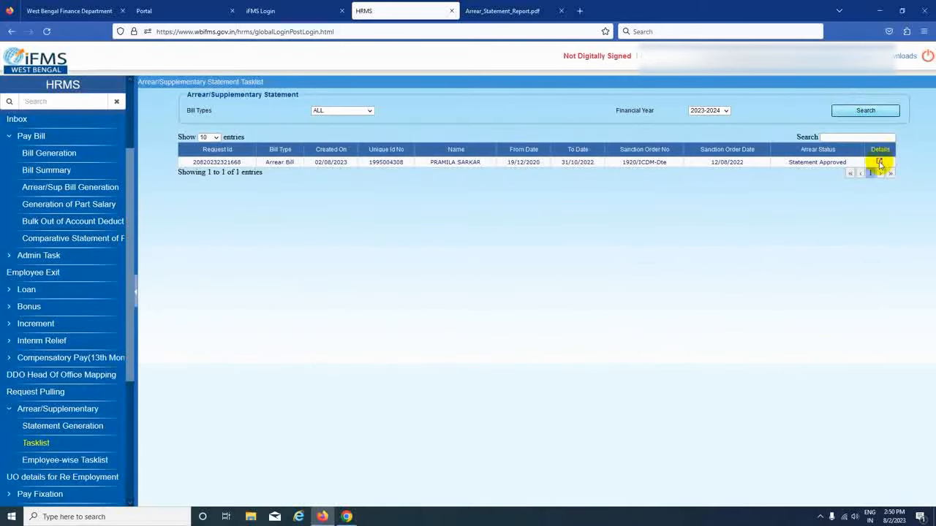
pyautogui.click(880, 161)
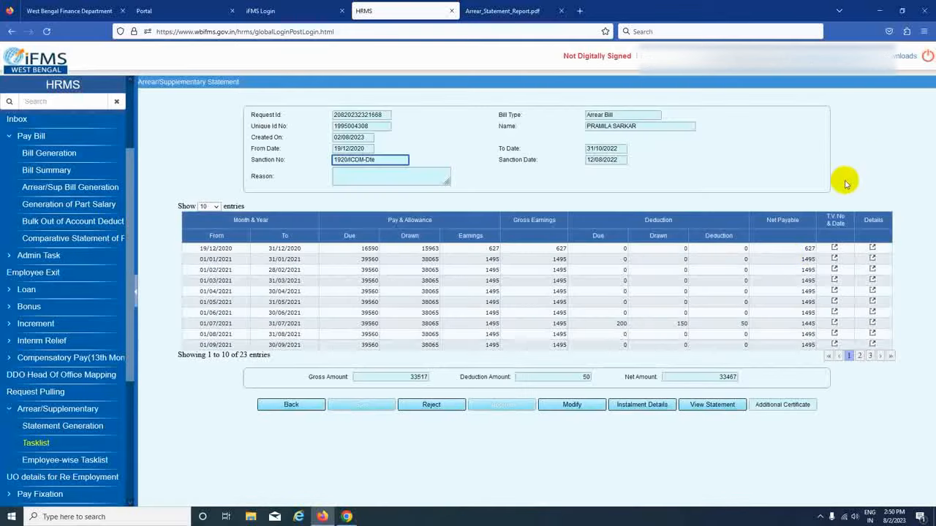
pyautogui.click(711, 404)
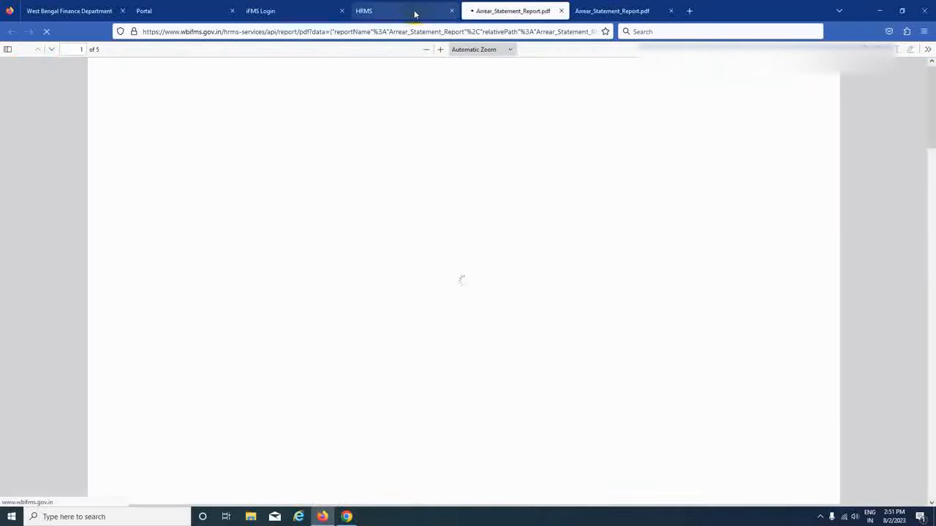
pyautogui.click(413, 12)
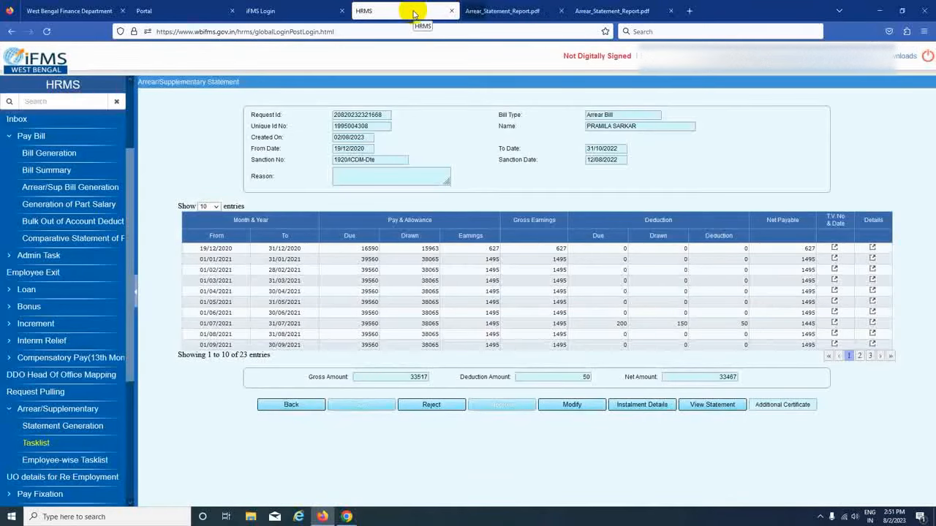